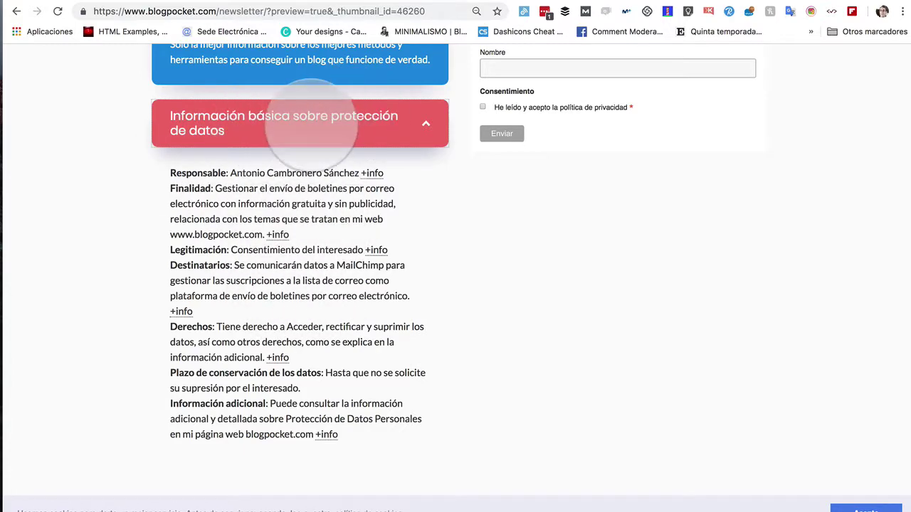
# Step: Collapse the "Información básica sobre protección de datos" section and examine the newsletter page's image header, text boxes and subscription form
pyautogui.click(306, 130)
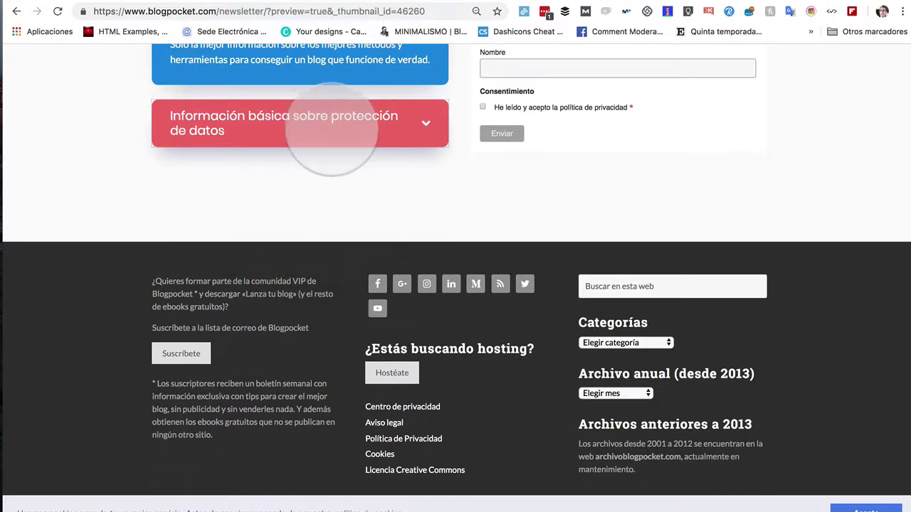
pyautogui.scroll(5, 324, 143)
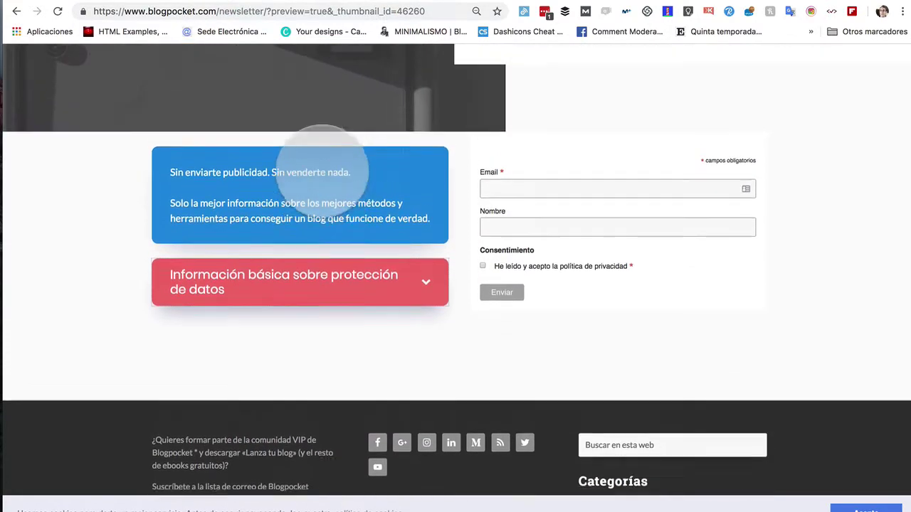
pyautogui.scroll(5, 322, 171)
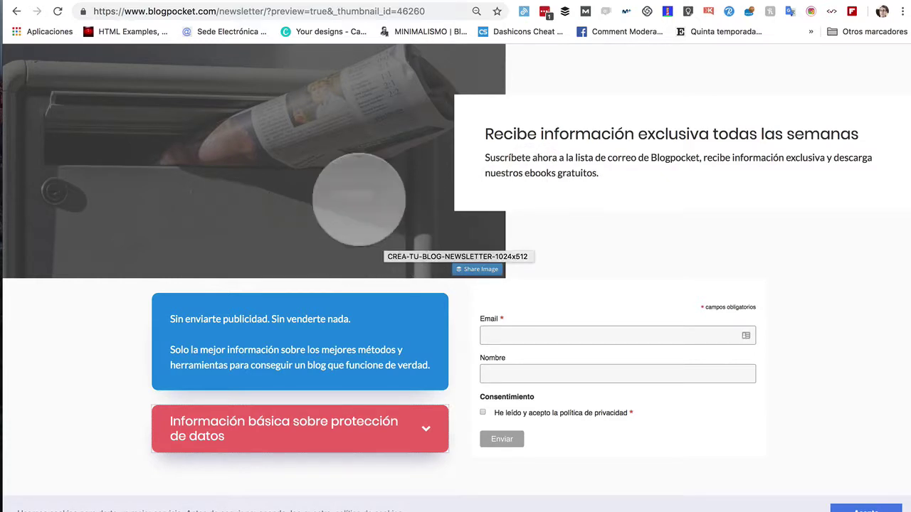
pyautogui.scroll(-3, 515, 326)
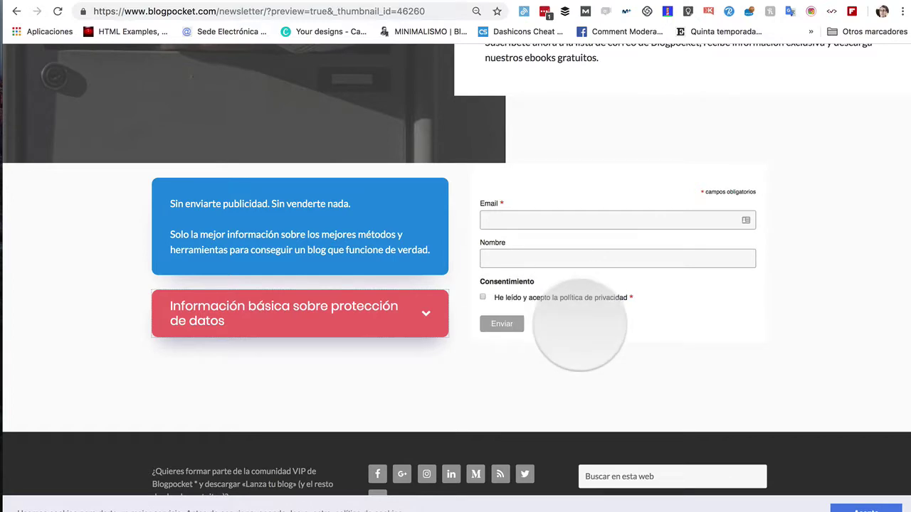
pyautogui.scroll(4, 579, 325)
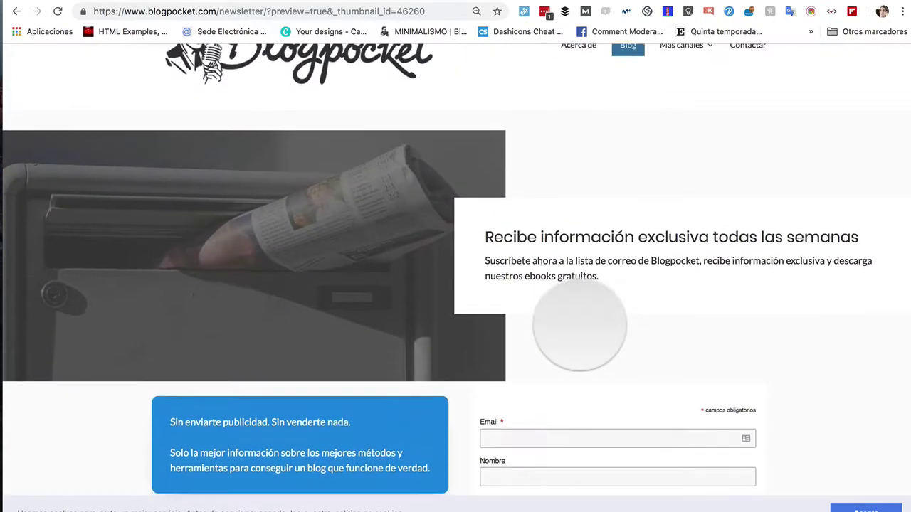
pyautogui.scroll(-4, 580, 324)
pyautogui.scroll(-3, 580, 324)
pyautogui.scroll(7, 579, 325)
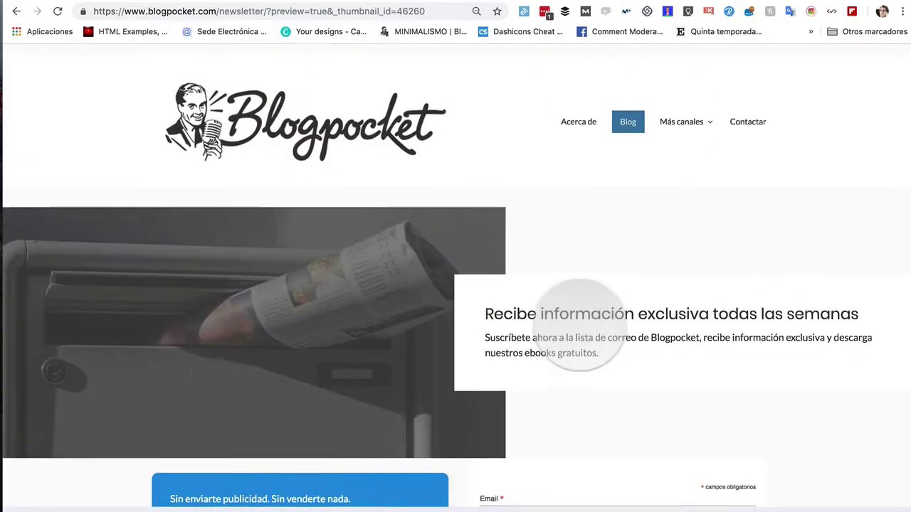
pyautogui.scroll(-2, 579, 324)
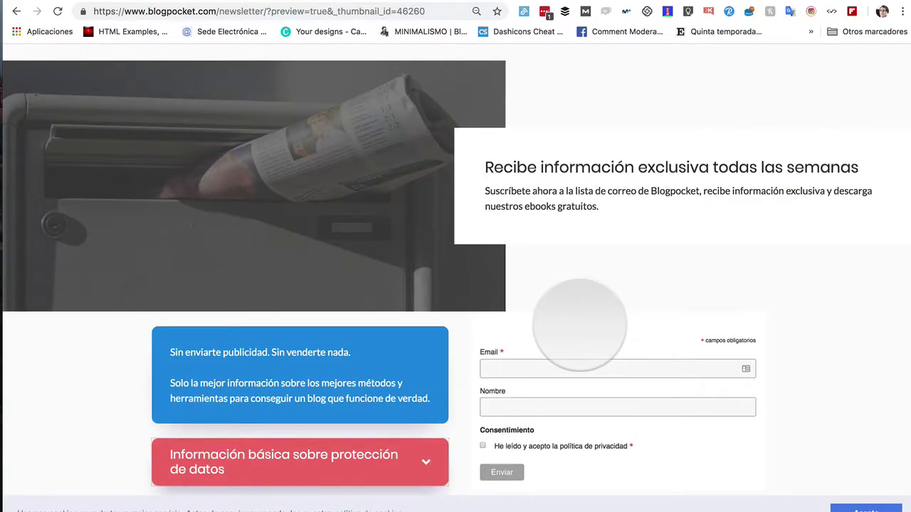
pyautogui.scroll(-1, 580, 325)
pyautogui.scroll(3, 579, 325)
pyautogui.scroll(-5, 579, 324)
pyautogui.scroll(4, 580, 325)
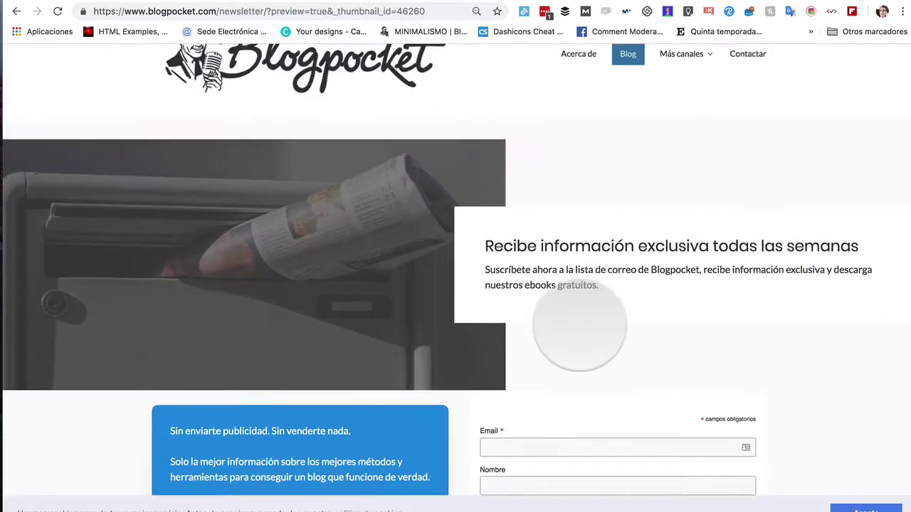
pyautogui.scroll(-1, 579, 325)
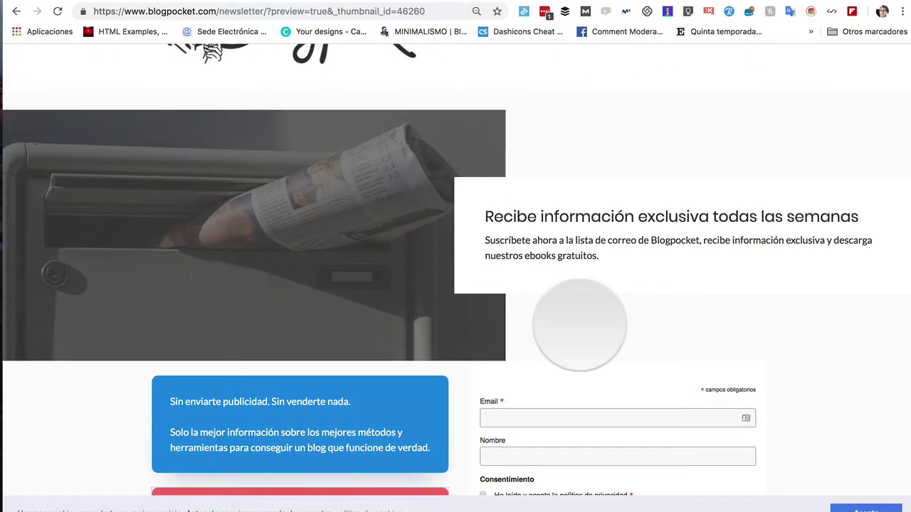
pyautogui.scroll(-1, 579, 325)
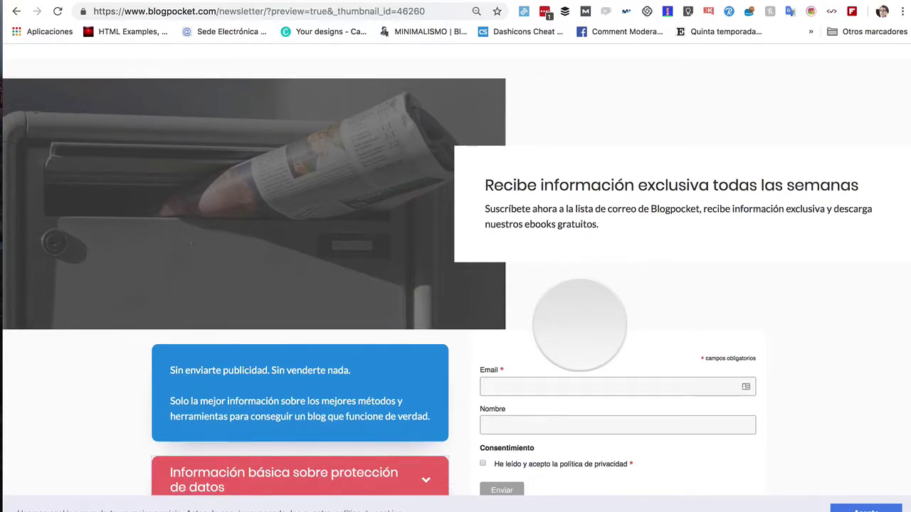
pyautogui.scroll(-1, 579, 325)
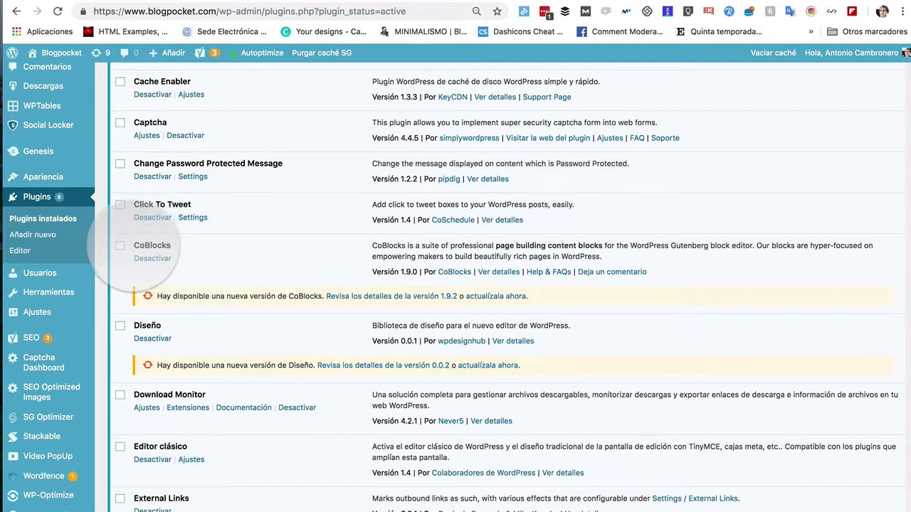
# Step: Look through the active WordPress plugins for the CoBlocks and Stackable - Gutenberg Blocks entries
pyautogui.moveTo(146, 246); pyautogui.dragTo(181, 246)
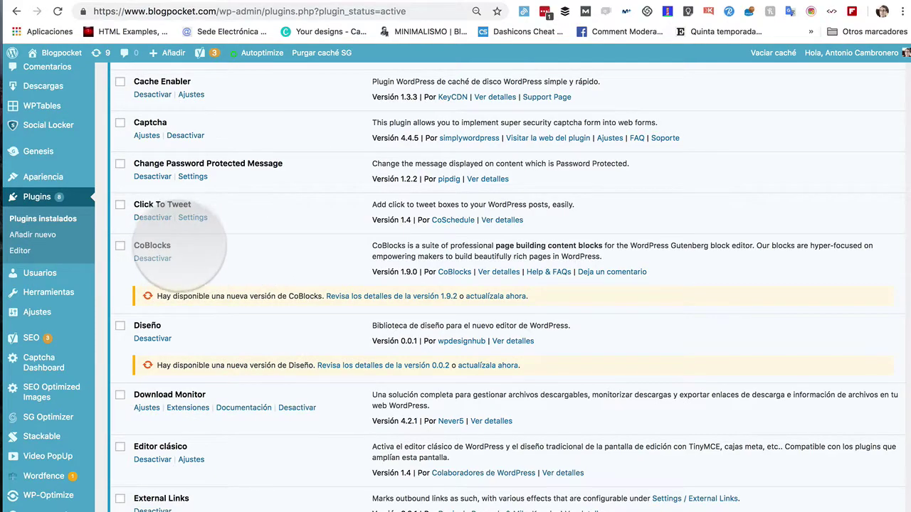
pyautogui.scroll(-2, 217, 274)
pyautogui.scroll(-15, 217, 274)
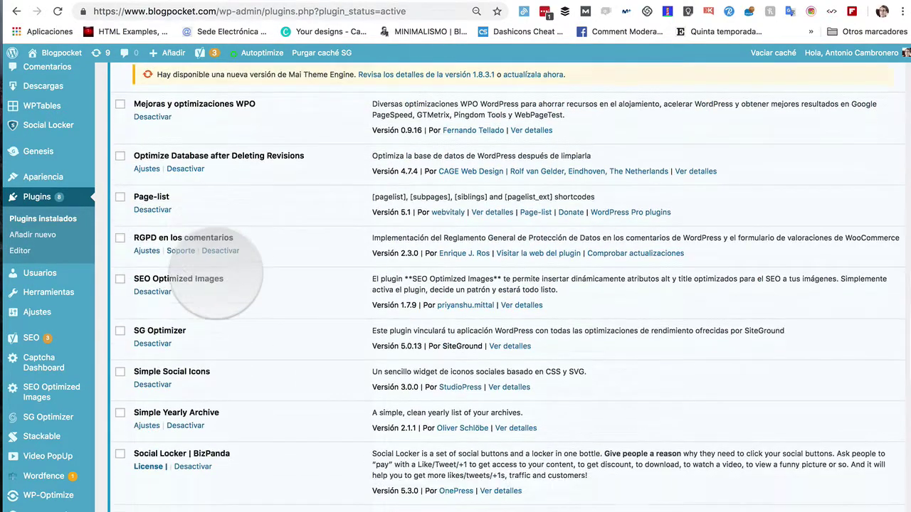
pyautogui.scroll(-1, 214, 274)
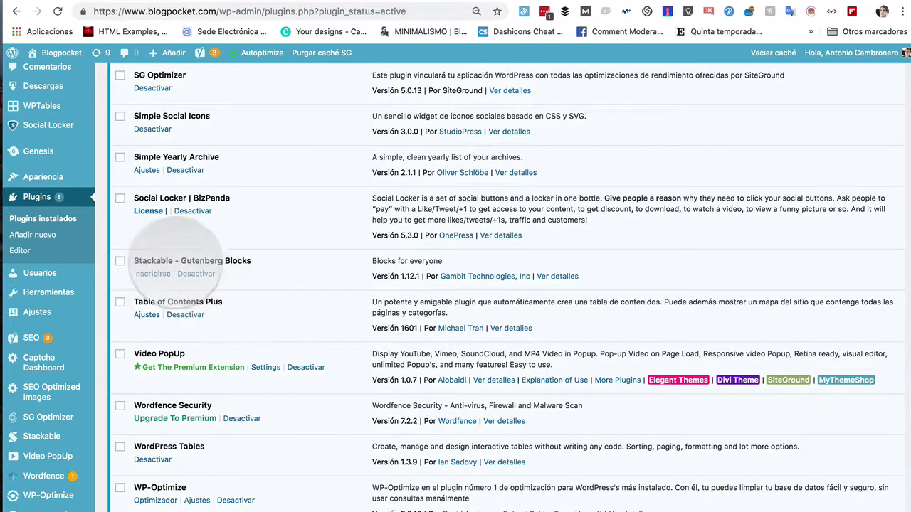
pyautogui.moveTo(134, 261); pyautogui.dragTo(250, 262)
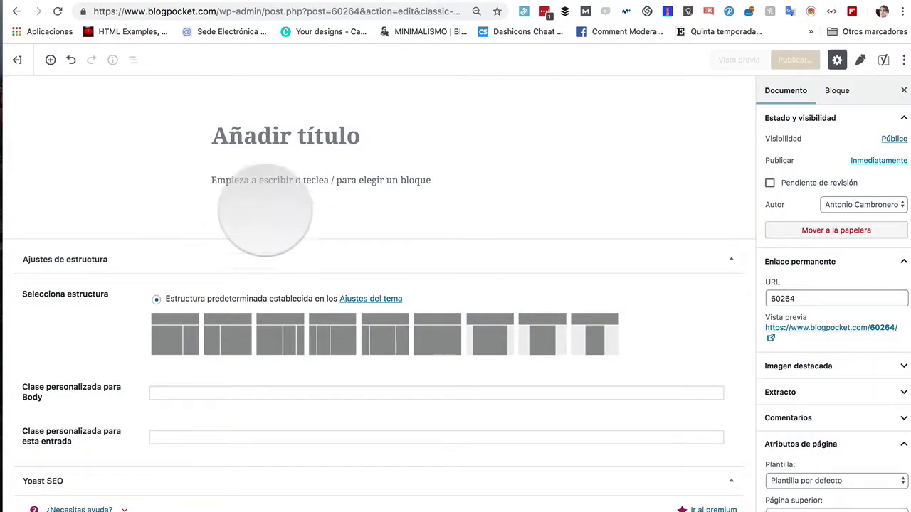
# Step: Compare the blank page in the block editor with the image and text header of the published newsletter page
pyautogui.click(281, 138)
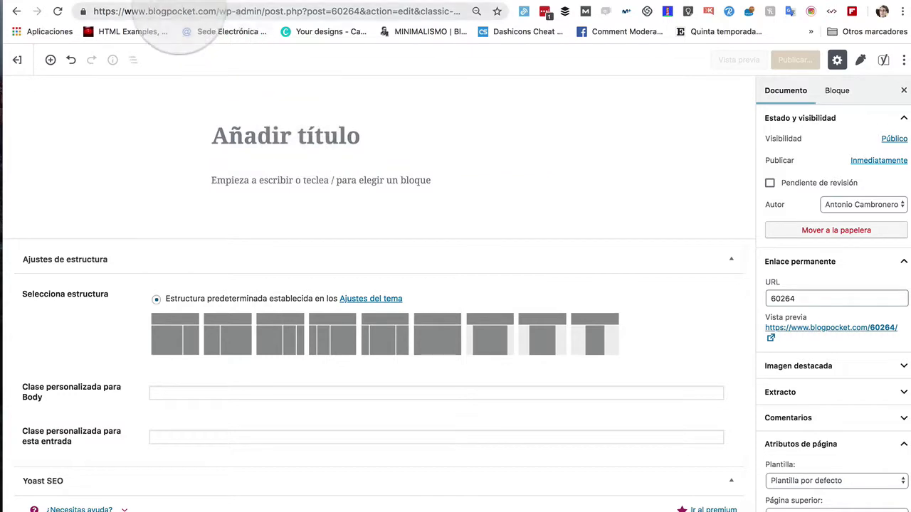
pyautogui.click(143, 29)
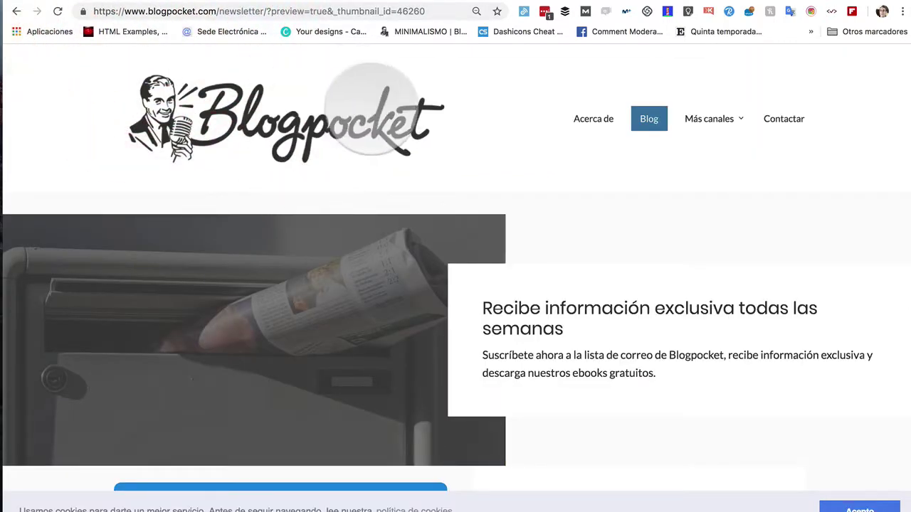
pyautogui.moveTo(315, 284)
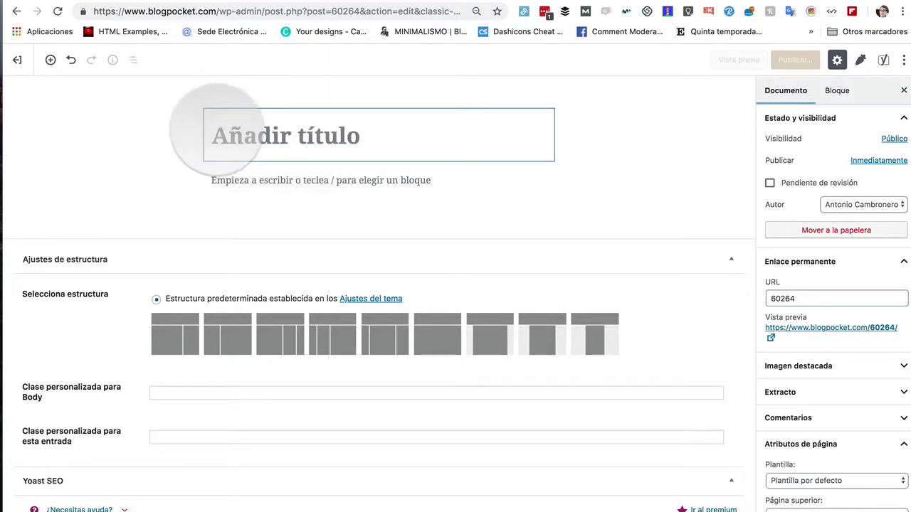
pyautogui.moveTo(218, 179)
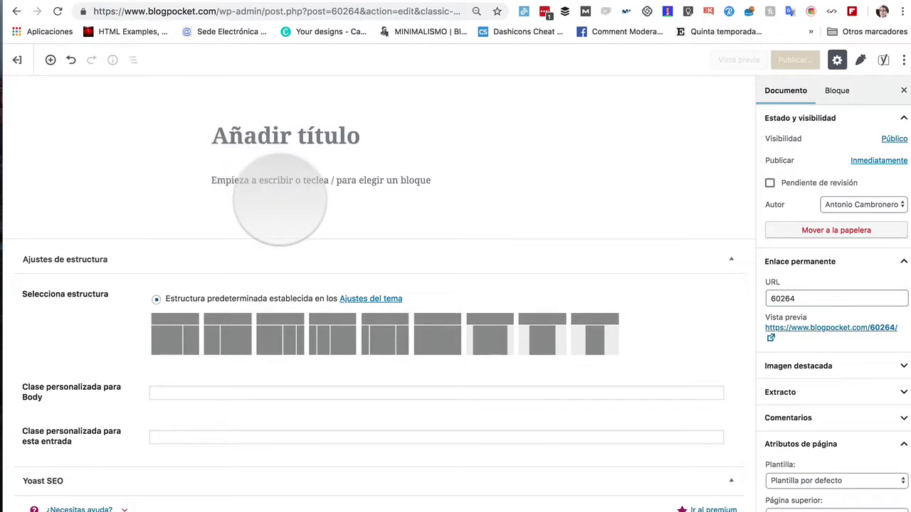
pyautogui.moveTo(260, 192)
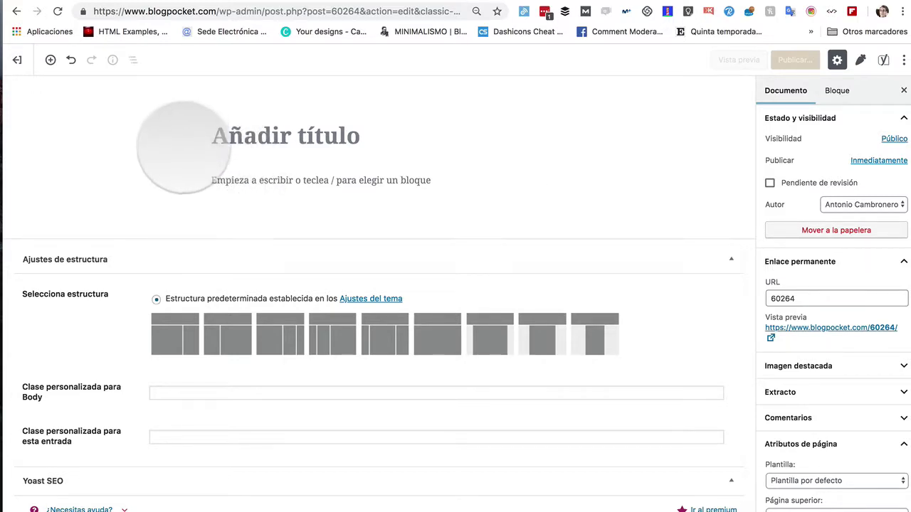
pyautogui.click(288, 155)
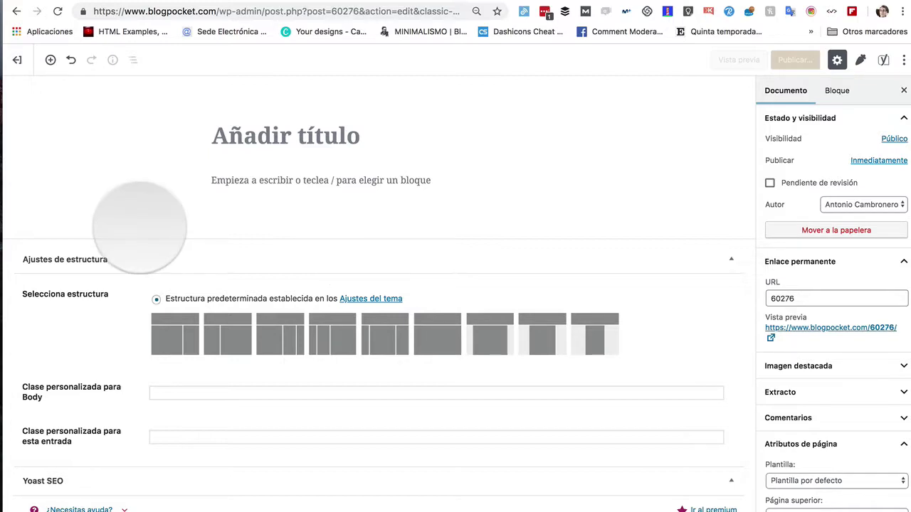
pyautogui.click(167, 2)
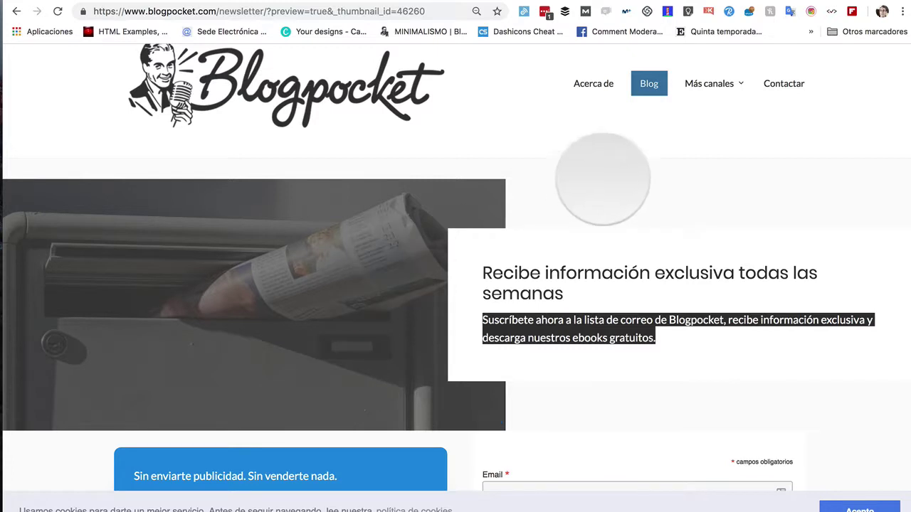
pyautogui.click(597, 177)
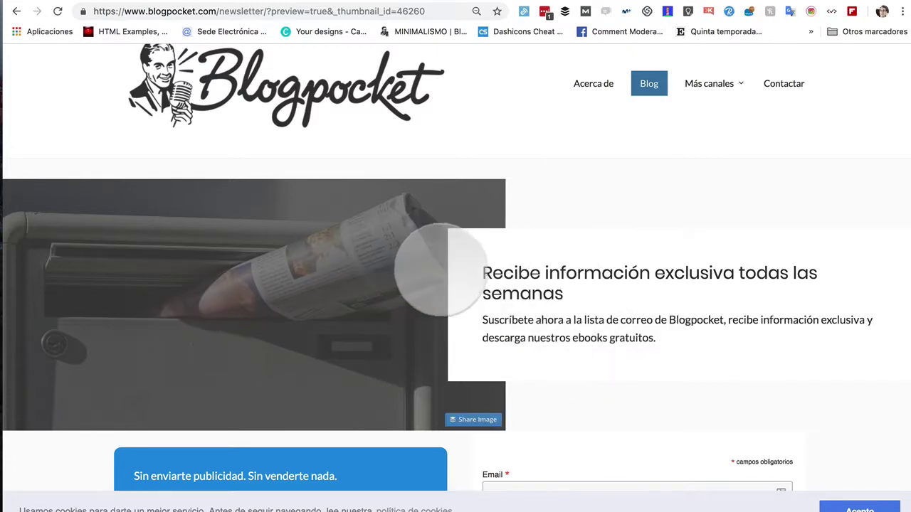
pyautogui.click(164, 2)
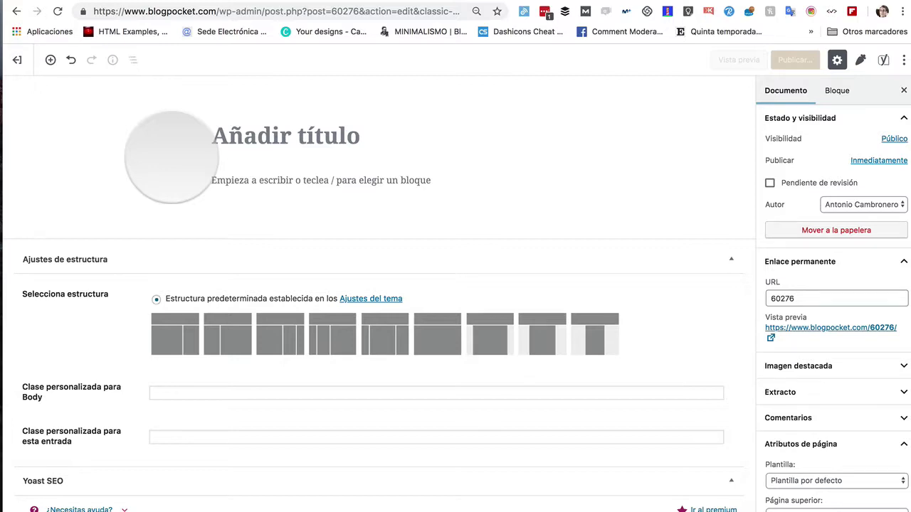
# Step: Insert a Media Card block from the CoBlocks category into the empty page
pyautogui.moveTo(183, 184)
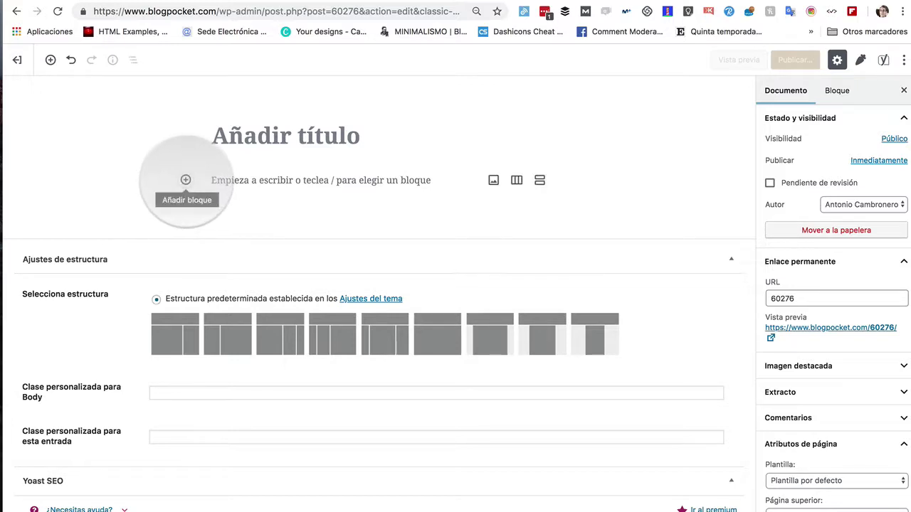
pyautogui.click(185, 182)
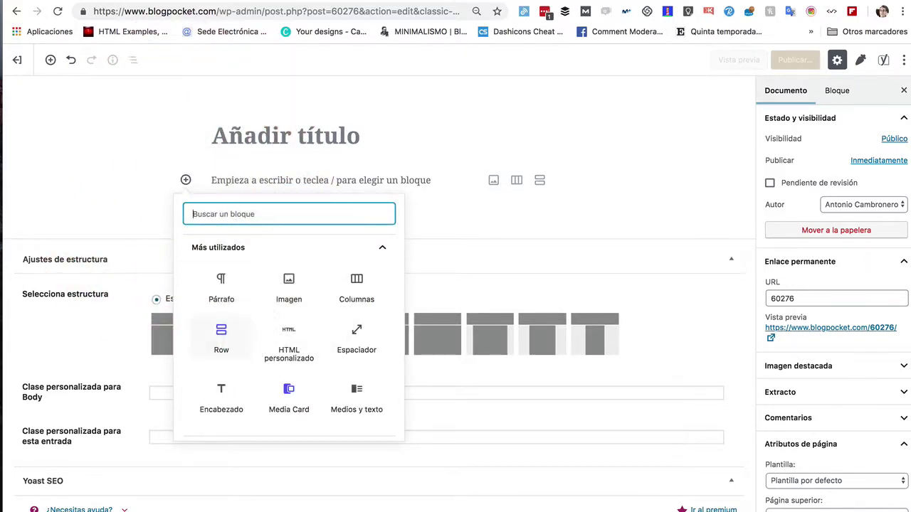
pyautogui.scroll(-5, 242, 343)
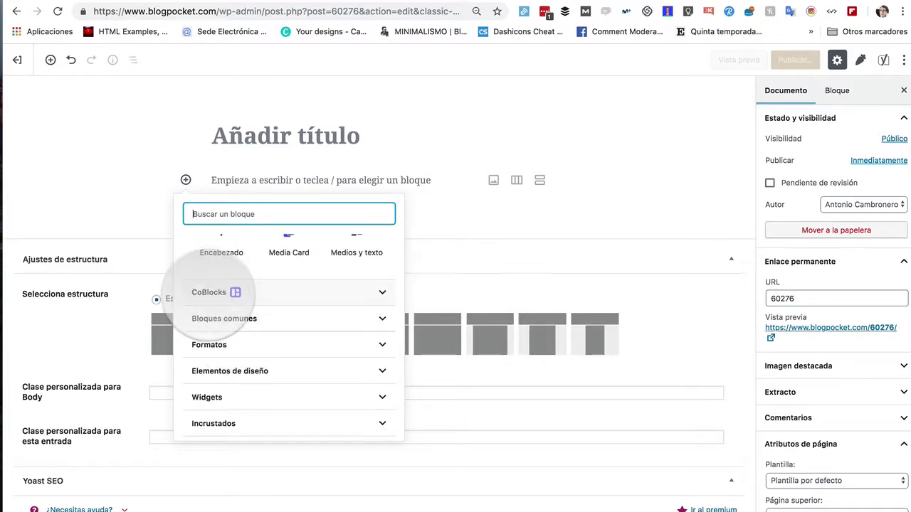
pyautogui.click(214, 292)
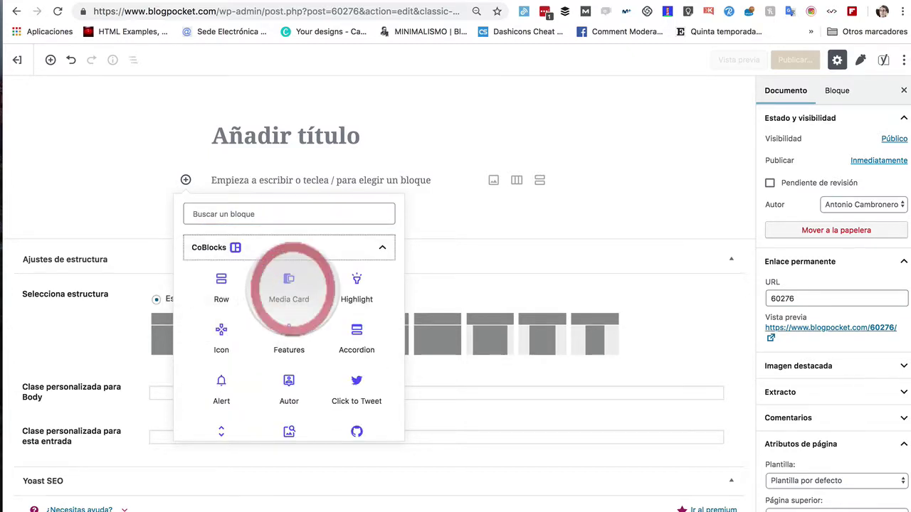
pyautogui.click(288, 288)
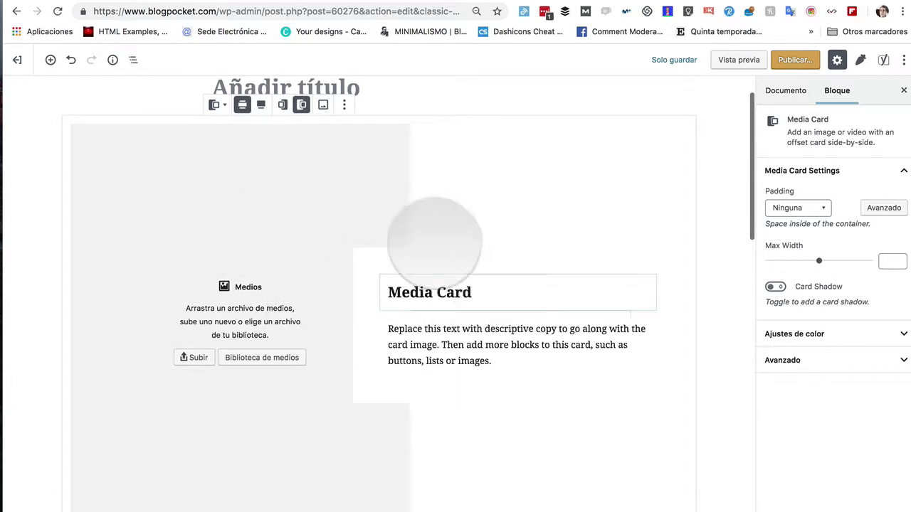
pyautogui.scroll(-2, 315, 467)
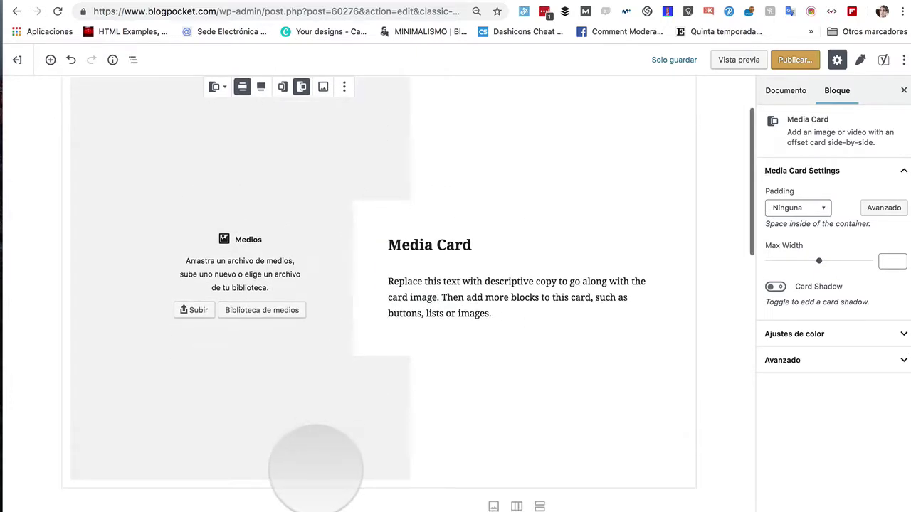
# Step: Replace the Media Card heading with "Recibe información exclusiva todas las semanas", copied from the newsletter page
pyautogui.doubleClick(412, 245)
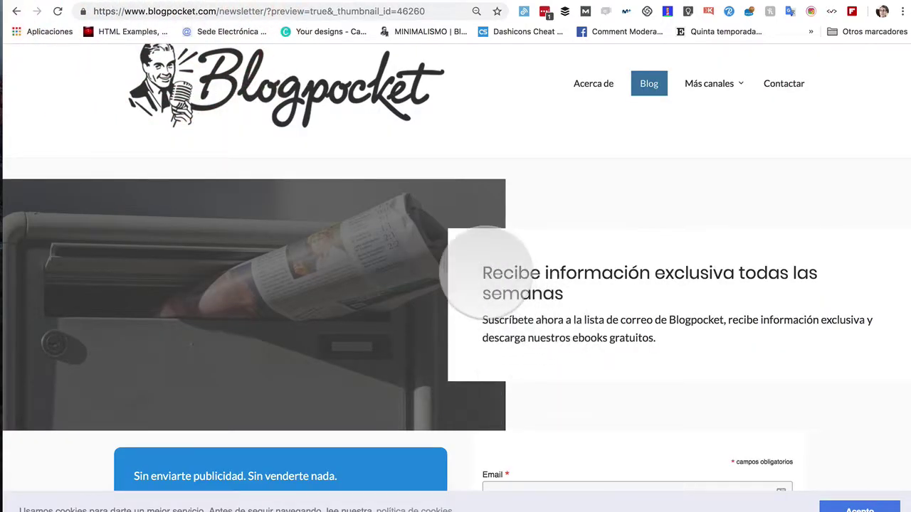
pyautogui.moveTo(470, 276); pyautogui.dragTo(570, 294)
pyautogui.hotkey('ctrl', 'c')
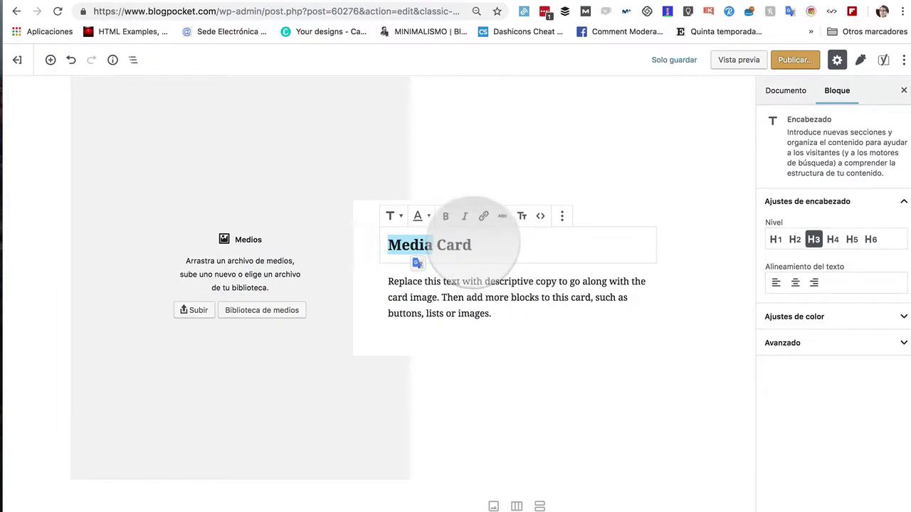
pyautogui.moveTo(475, 242); pyautogui.dragTo(392, 241)
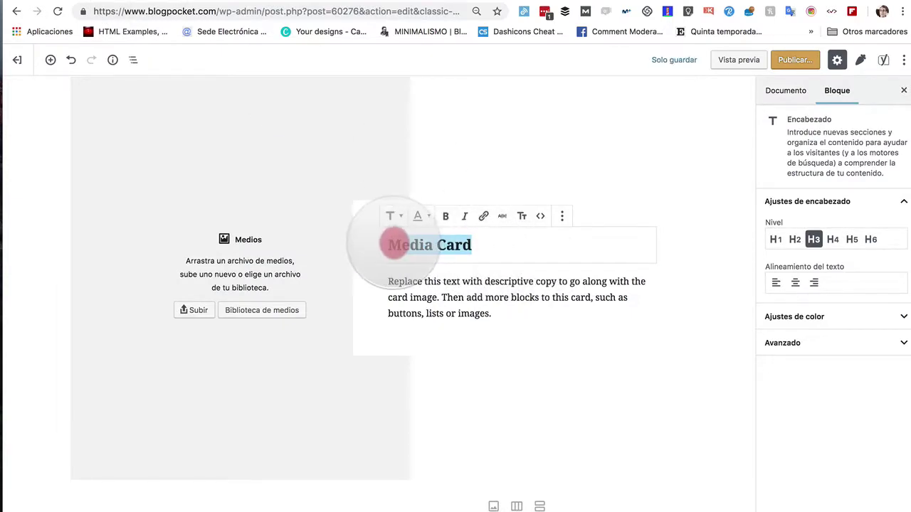
pyautogui.hotkey('ctrl', 'v')
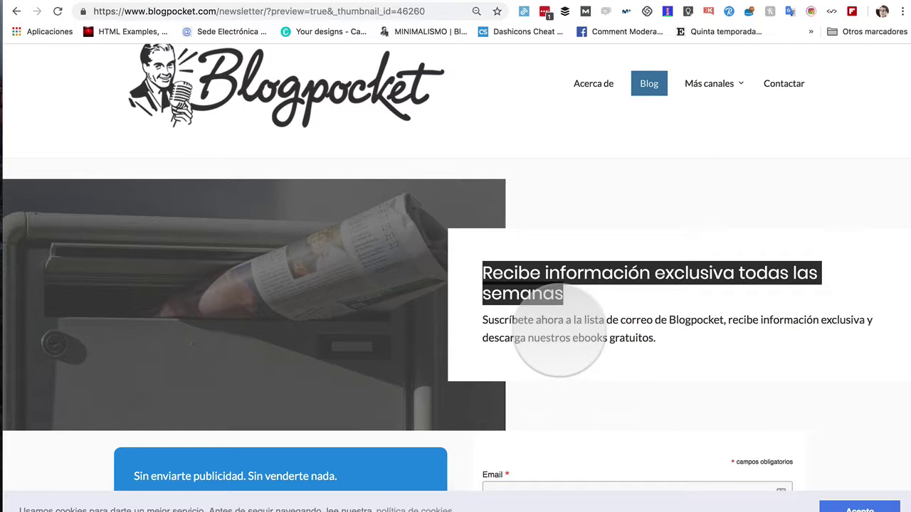
# Step: Replace the Media Card paragraph with "Suscríbete ahora a la lista de correo de Blogpocket, recibe información exclusiva y descarga nuestros ebooks gratuitos.", copied from the newsletter page
pyautogui.moveTo(658, 340); pyautogui.dragTo(483, 313)
pyautogui.press('super+c')
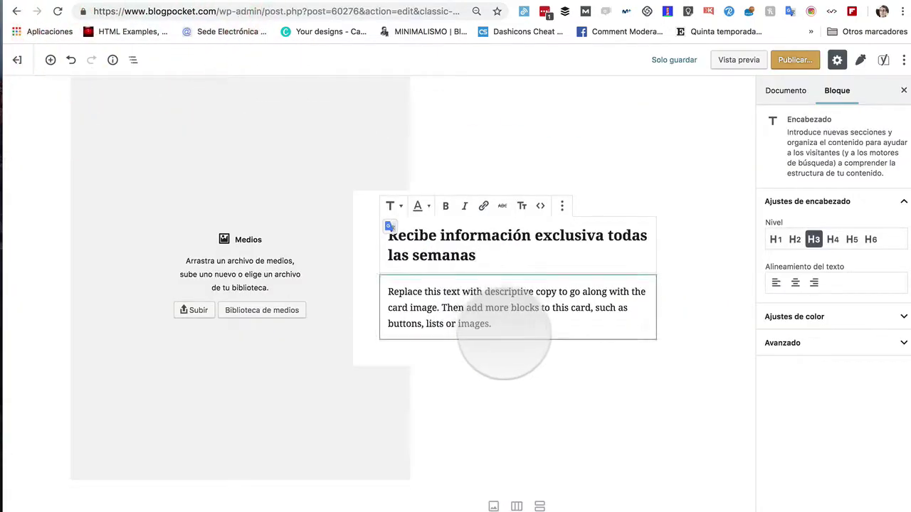
pyautogui.moveTo(488, 332); pyautogui.dragTo(385, 295)
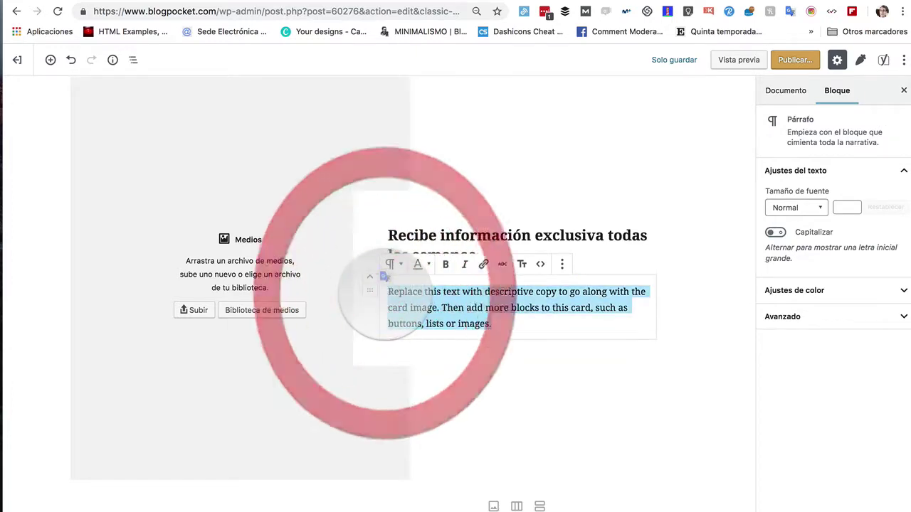
pyautogui.press('super+v')
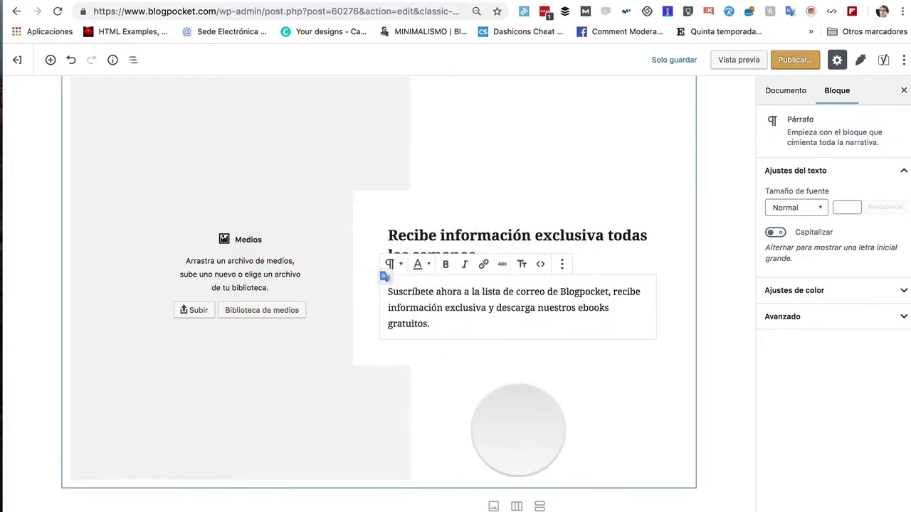
# Step: Add the image CREA-TU-BLOG-NEWSLETTER.png from the media library to the Media Card
pyautogui.click(518, 427)
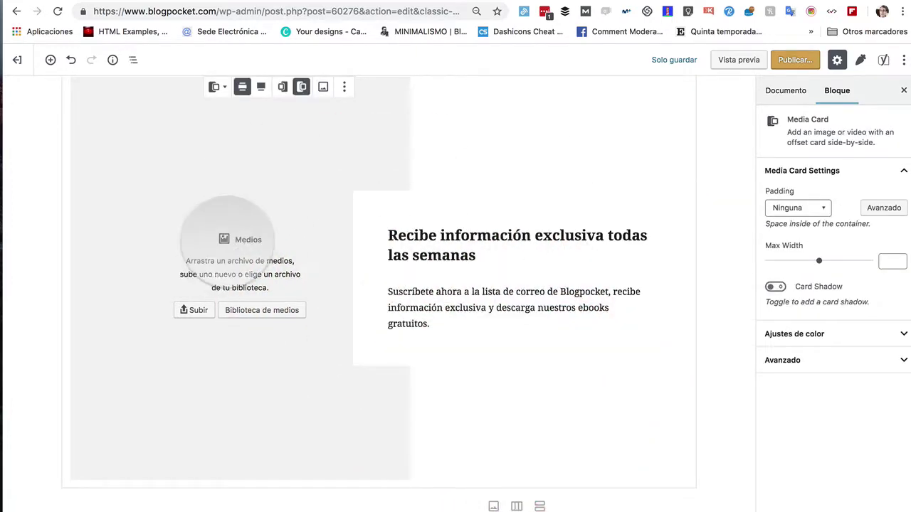
pyautogui.click(264, 314)
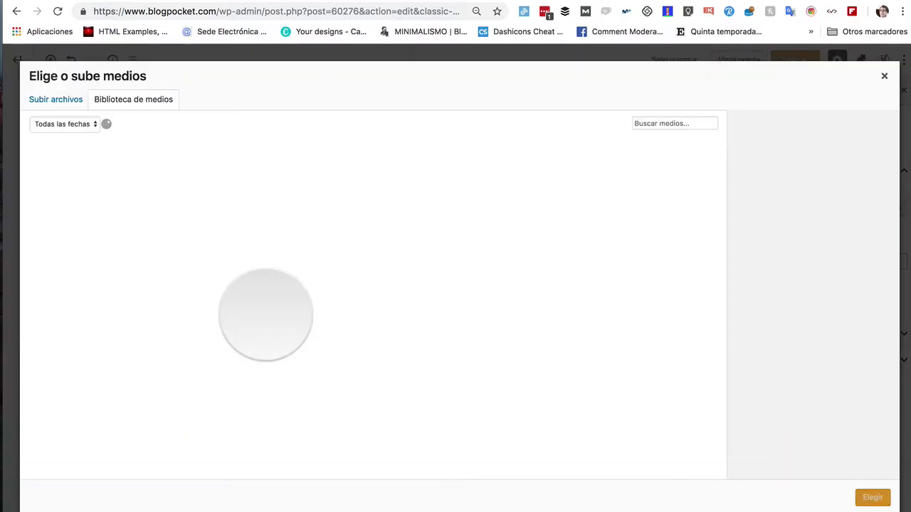
pyautogui.click(71, 184)
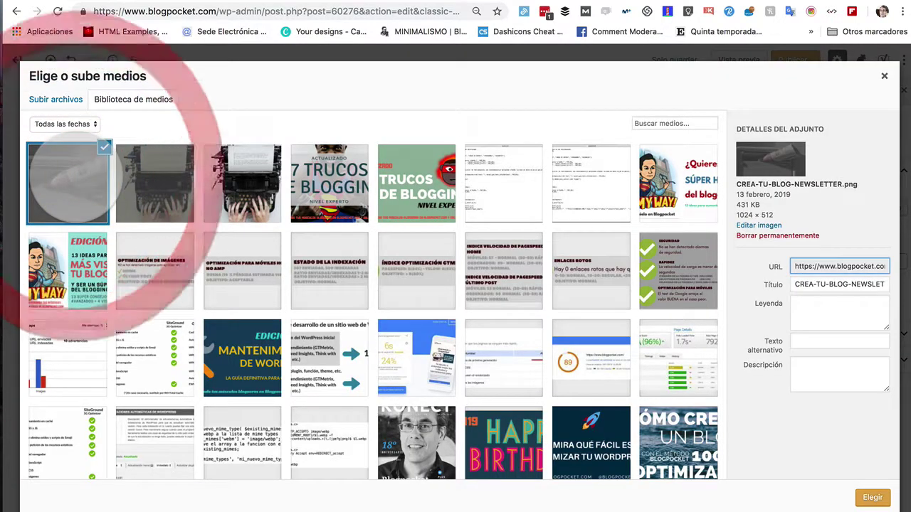
pyautogui.click(872, 497)
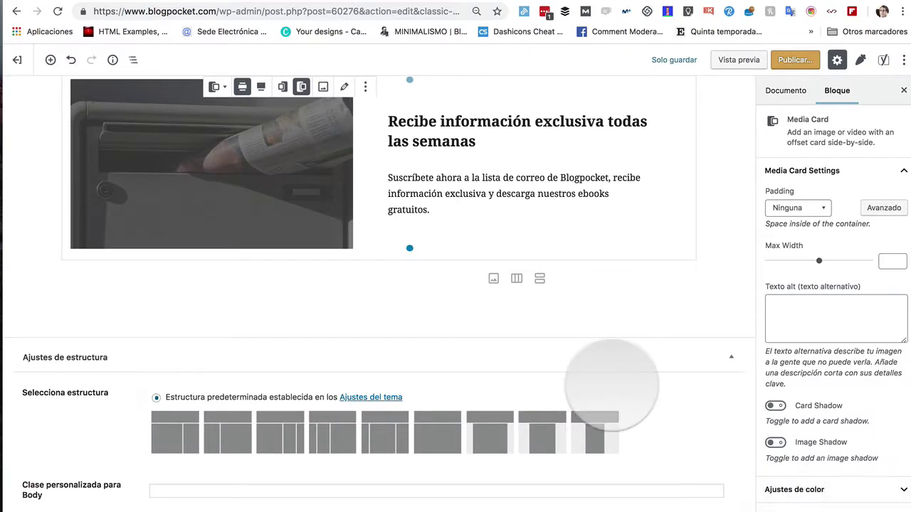
# Step: Set the alignment of the Media Card block to full width
pyautogui.scroll(3, 610, 381)
pyautogui.click(384, 427)
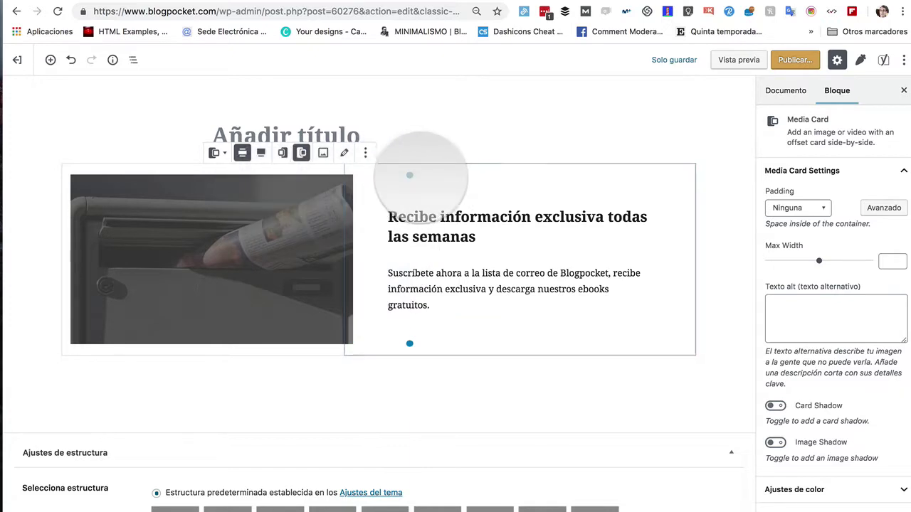
pyautogui.moveTo(309, 179)
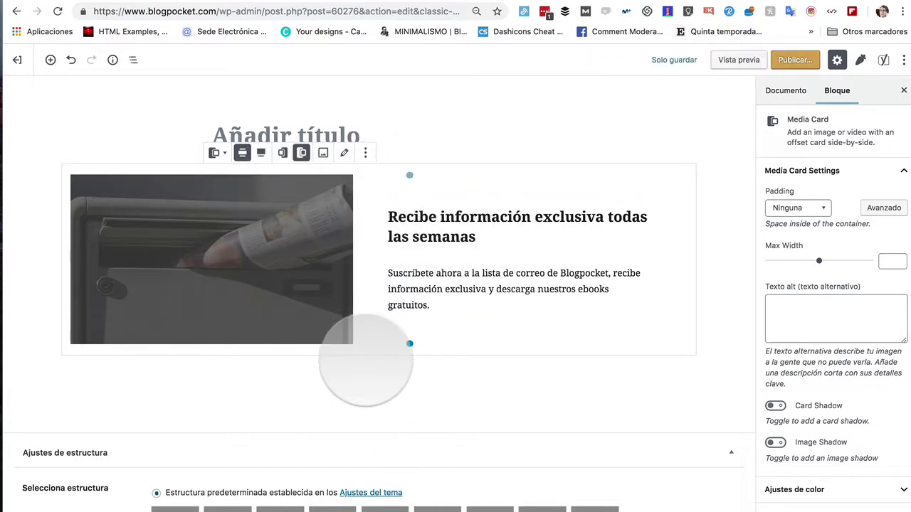
pyautogui.moveTo(299, 235)
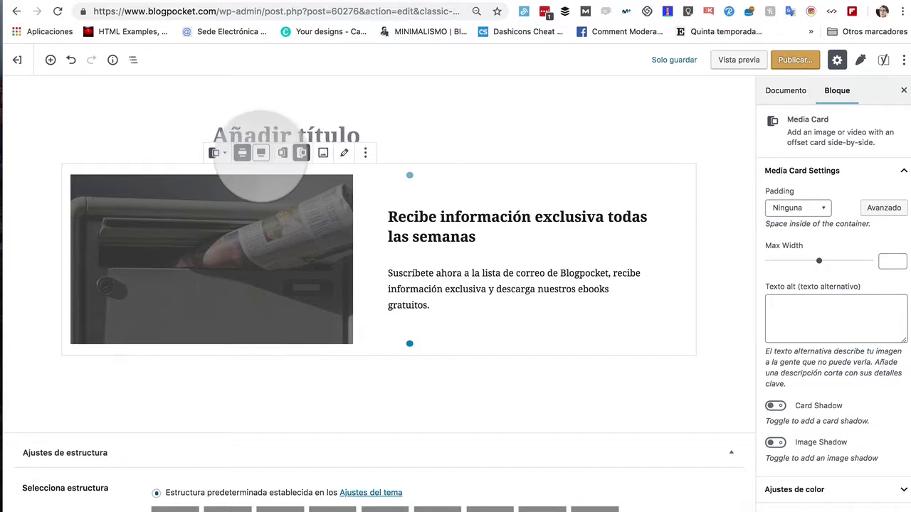
pyautogui.click(261, 152)
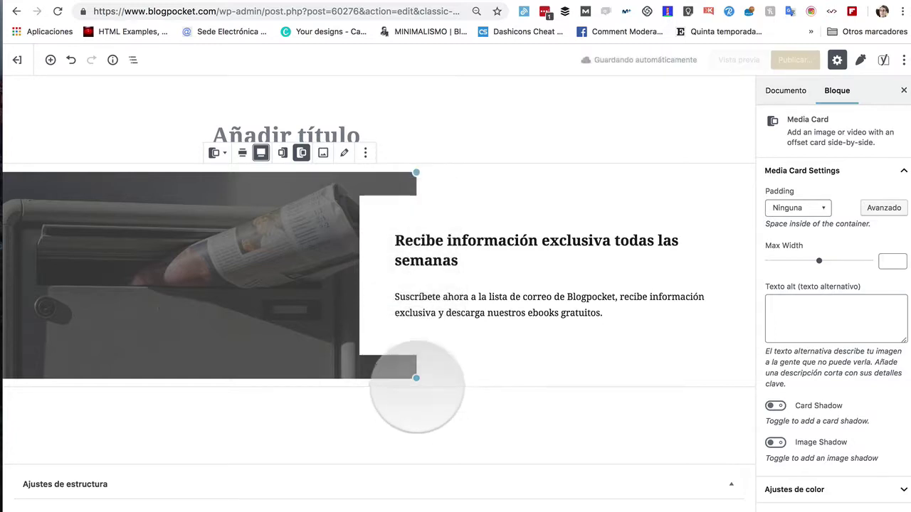
# Step: Make the Media Card's image area slightly narrower and save the page draft
pyautogui.click(416, 377)
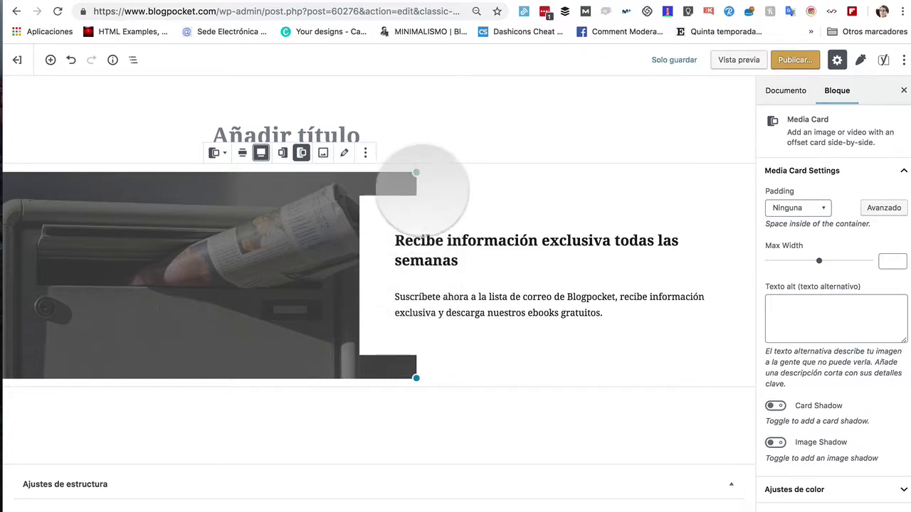
pyautogui.click(416, 172)
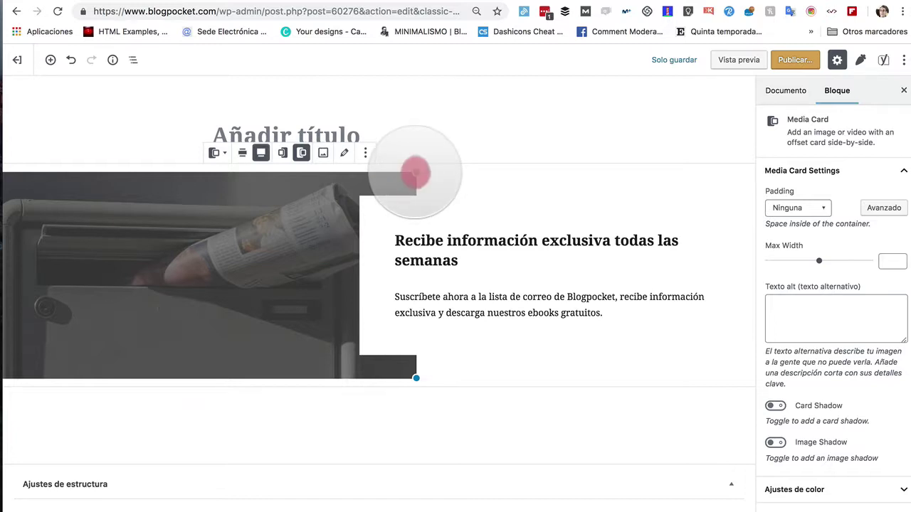
pyautogui.moveTo(417, 172); pyautogui.dragTo(402, 173)
pyautogui.click(434, 130)
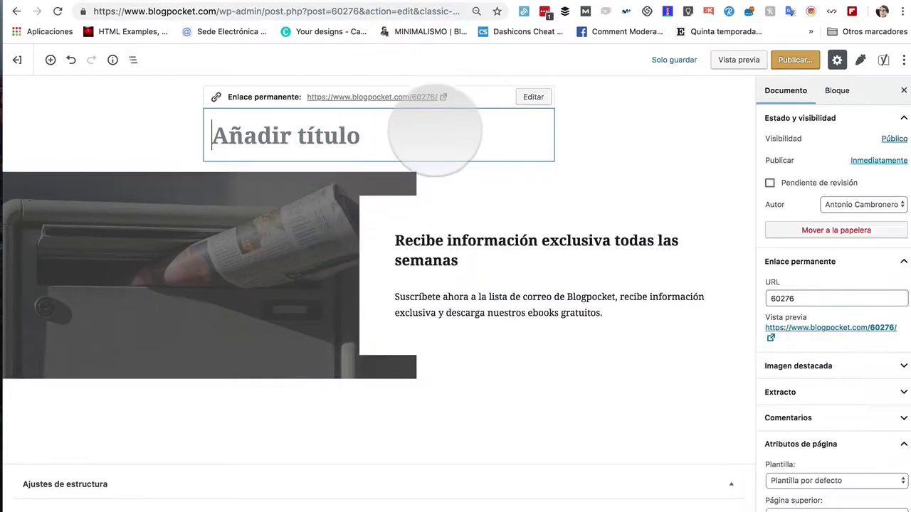
pyautogui.click(387, 175)
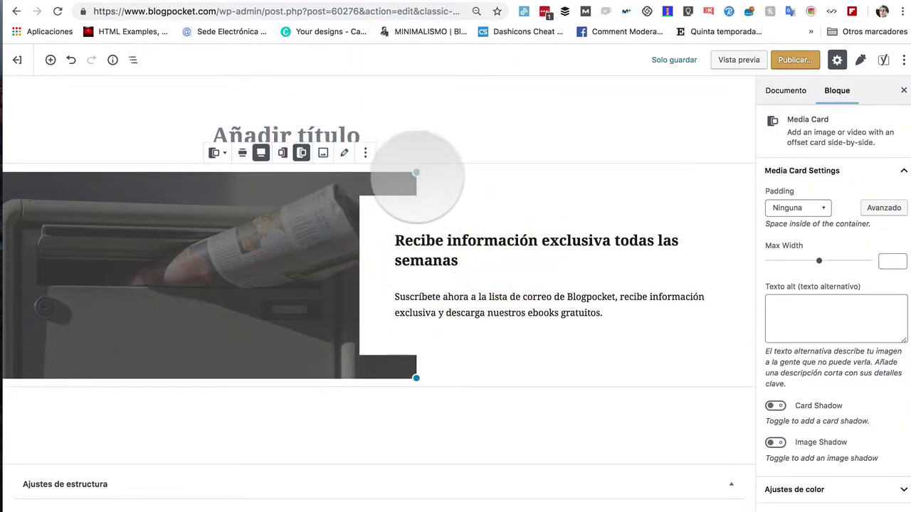
pyautogui.moveTo(409, 168); pyautogui.dragTo(396, 226)
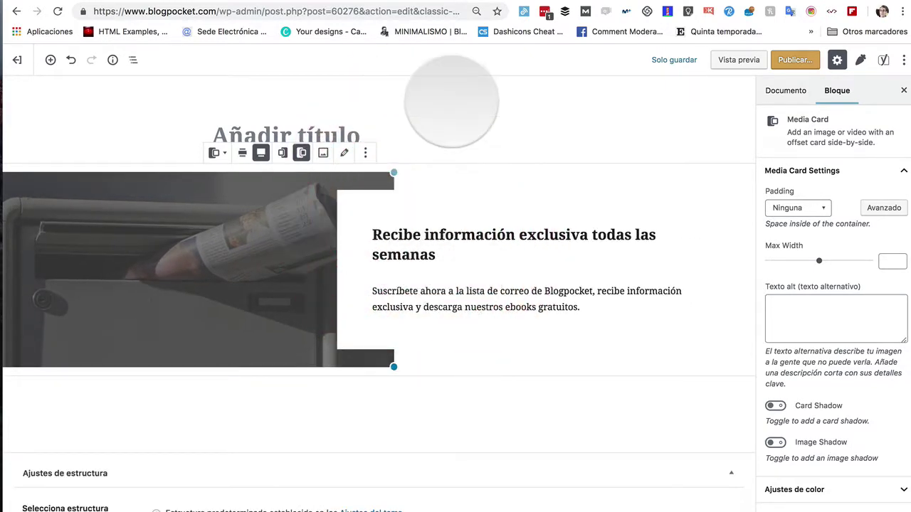
pyautogui.click(451, 107)
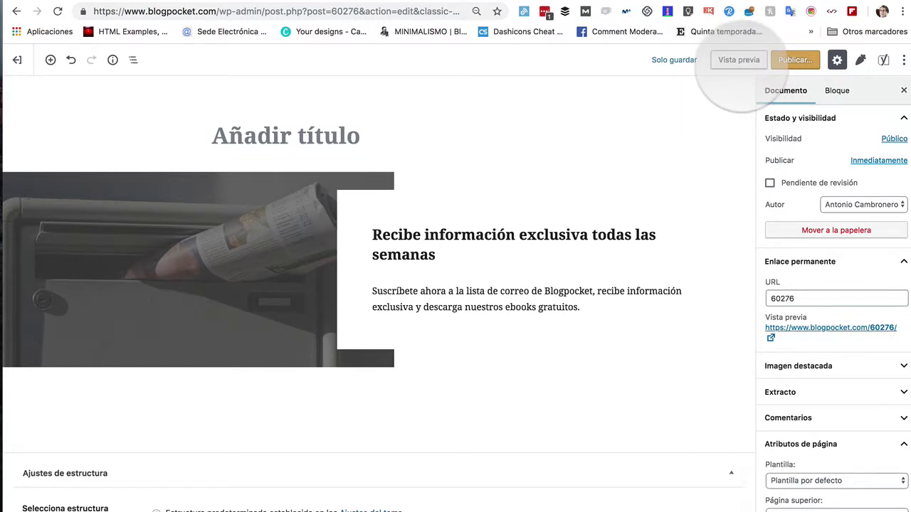
pyautogui.click(672, 61)
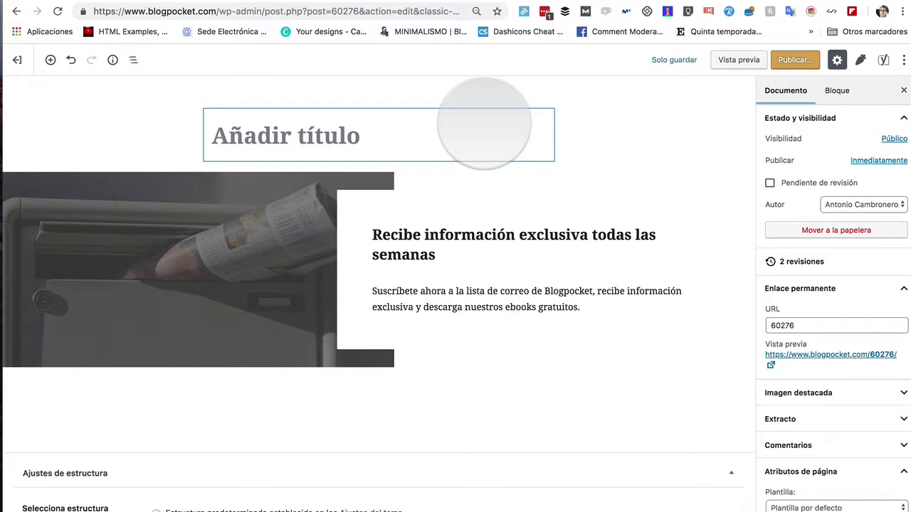
# Step: Examine the published newsletter page below its header, including the blue text box, the expandable data protection section and the subscription form
pyautogui.scroll(-1, 484, 123)
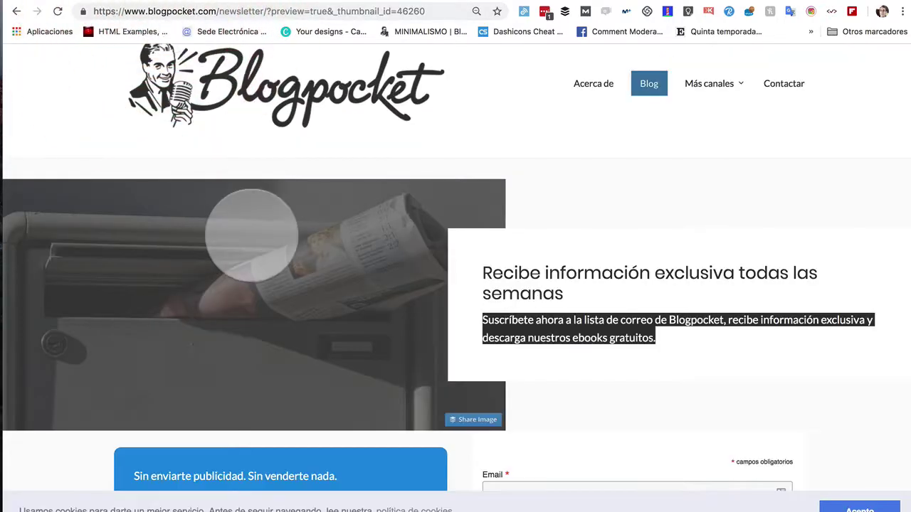
pyautogui.scroll(-5, 242, 214)
pyautogui.click(242, 132)
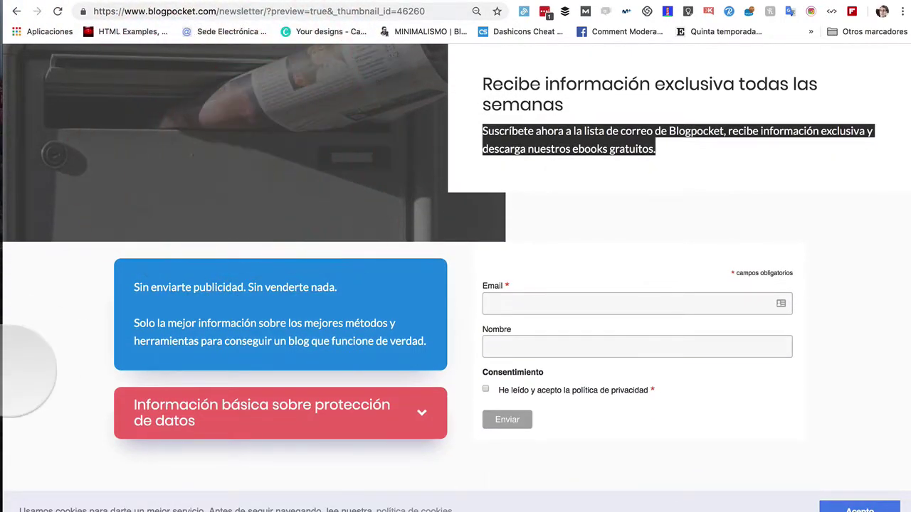
pyautogui.scroll(-2, 356, 165)
pyautogui.scroll(8, 357, 165)
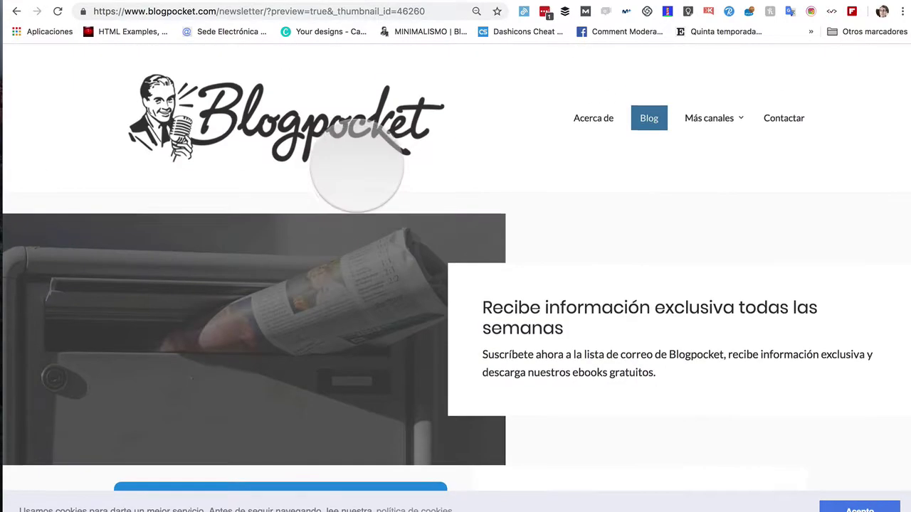
pyautogui.scroll(-9, 457, 264)
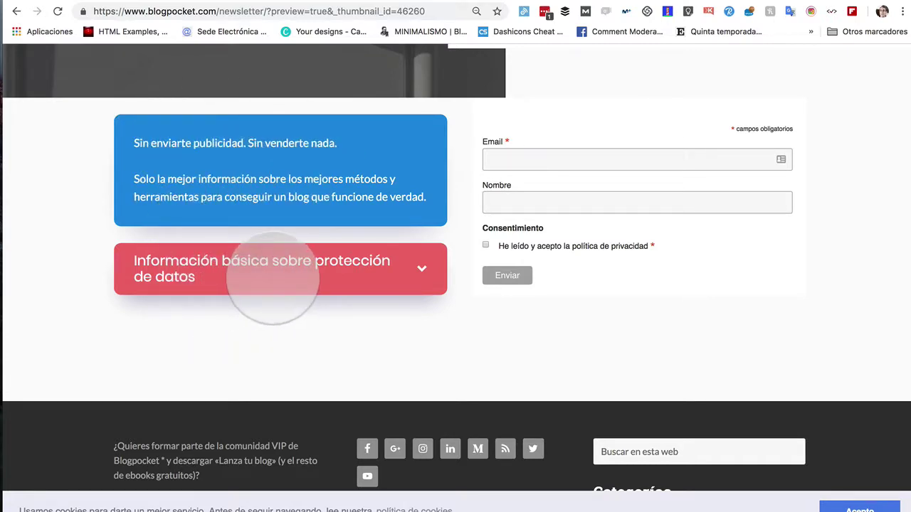
pyautogui.click(273, 277)
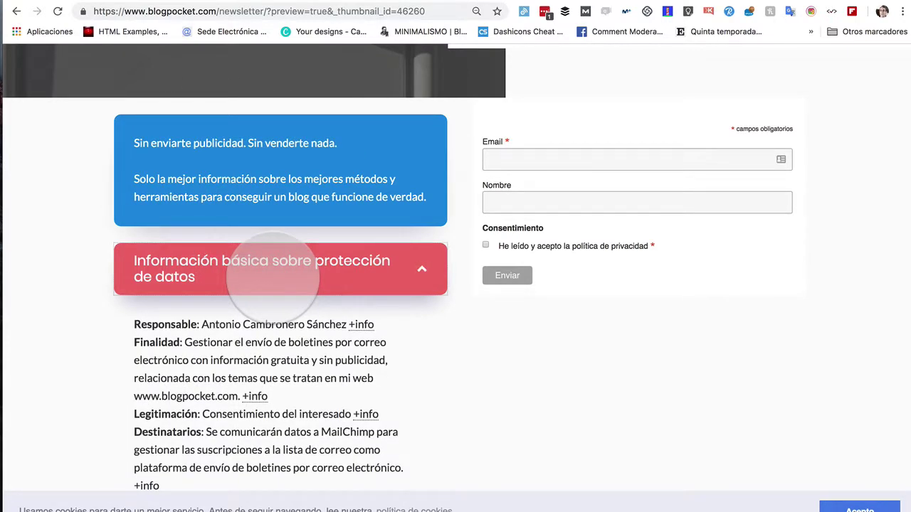
pyautogui.click(273, 278)
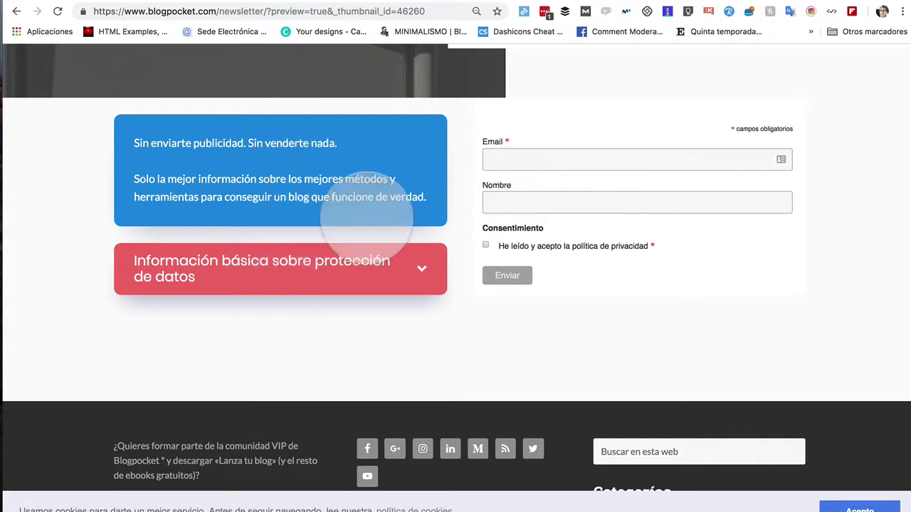
# Step: Insert a CoBlocks Row block below the Media Card with two columns in a 50/50 layout
pyautogui.click(135, 6)
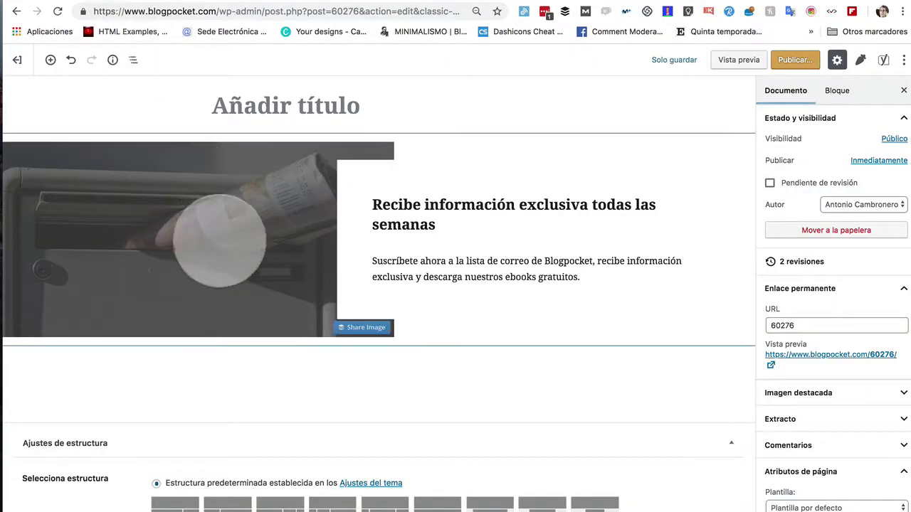
pyautogui.moveTo(187, 365)
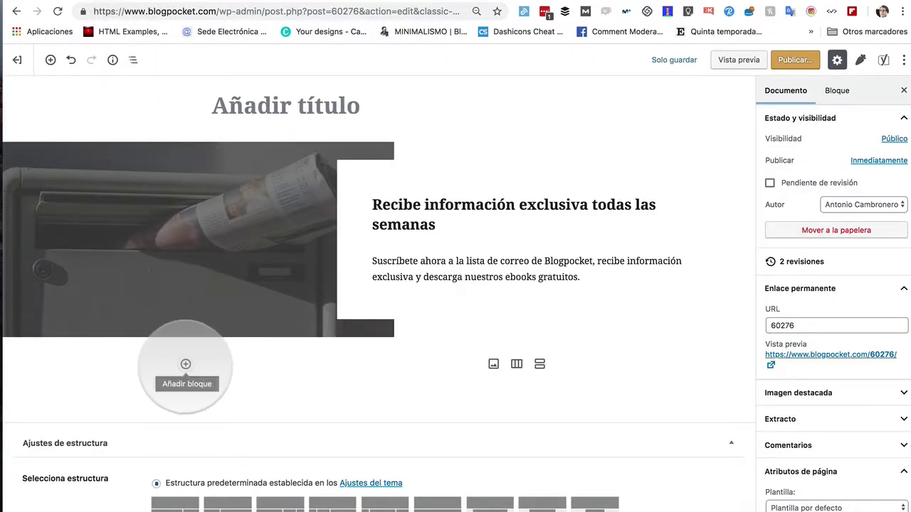
pyautogui.click(185, 365)
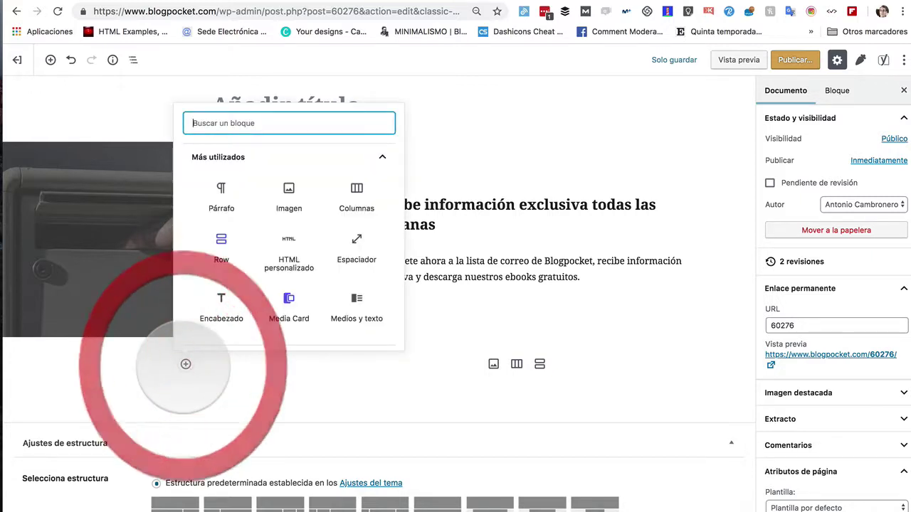
pyautogui.scroll(-5, 213, 268)
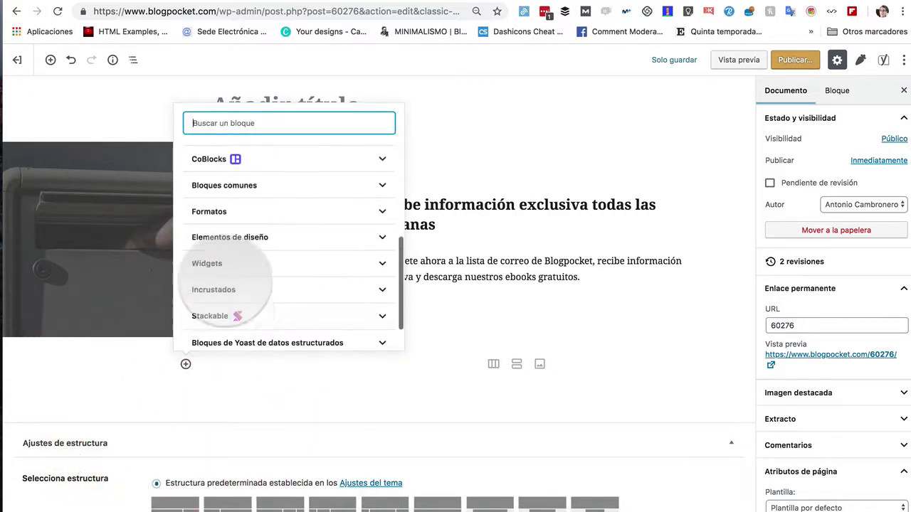
pyautogui.click(217, 158)
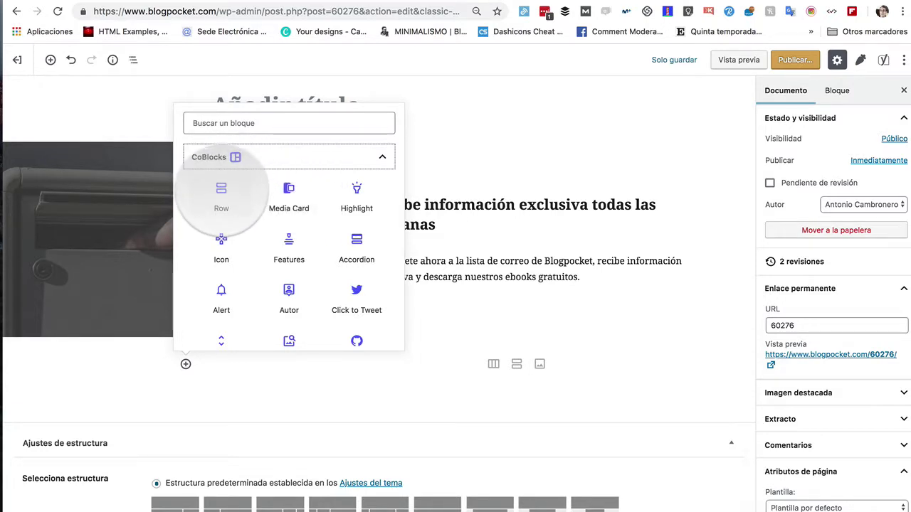
pyautogui.click(221, 201)
pyautogui.scroll(-3, 214, 341)
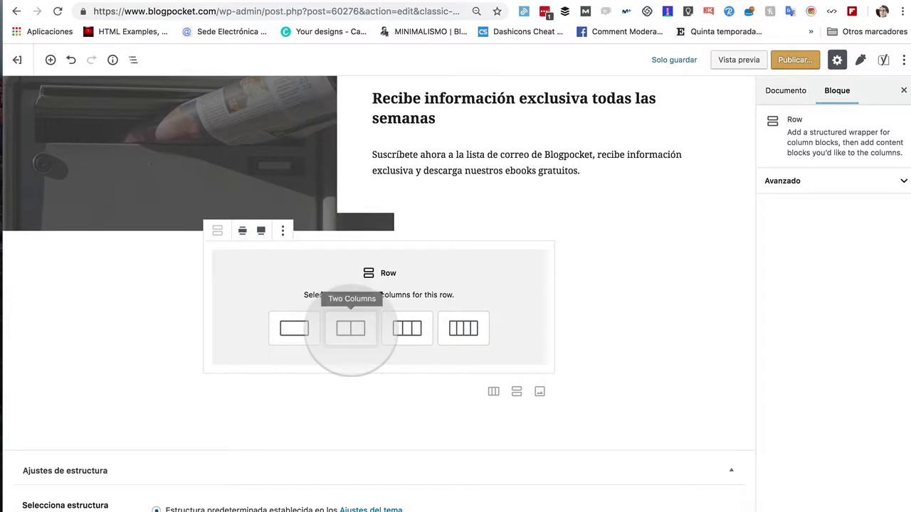
pyautogui.click(350, 329)
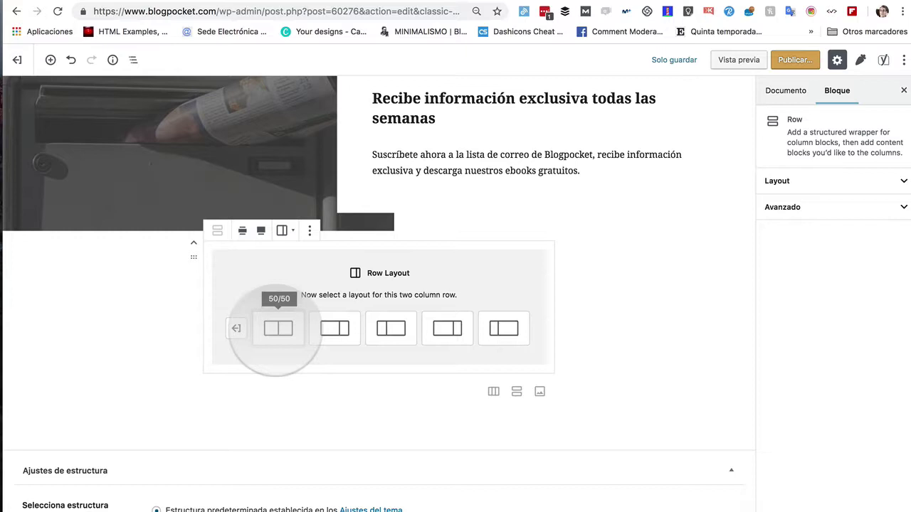
pyautogui.click(278, 328)
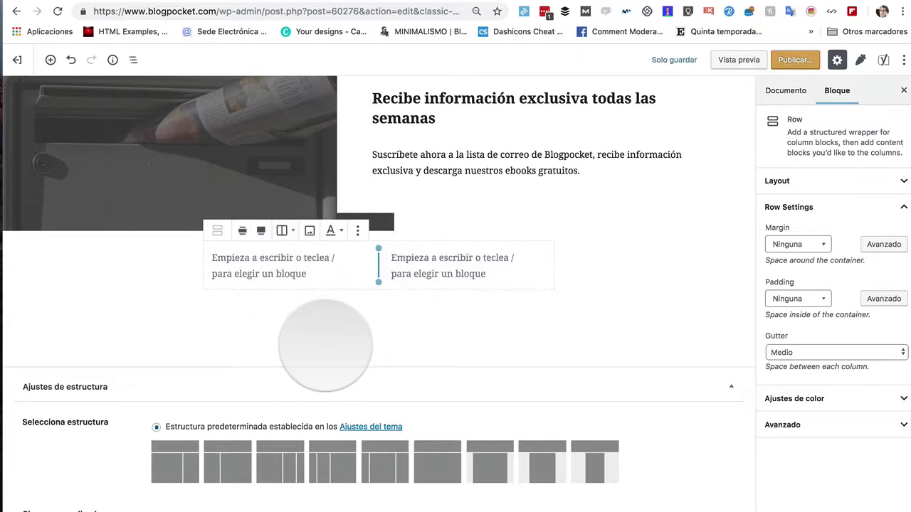
# Step: Compare the new two-column row with the text box, accordion and form section of the published newsletter page
pyautogui.click(249, 360)
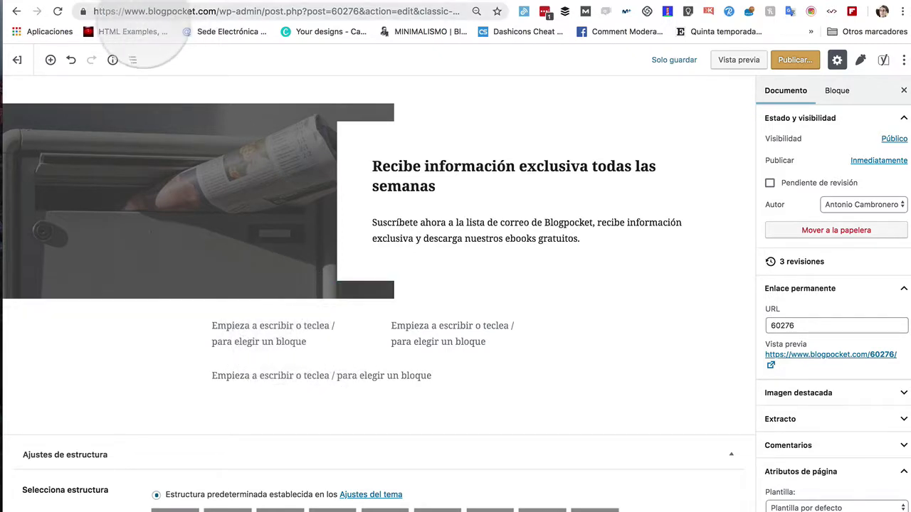
pyautogui.hotkey('ctrl', 'Tab')
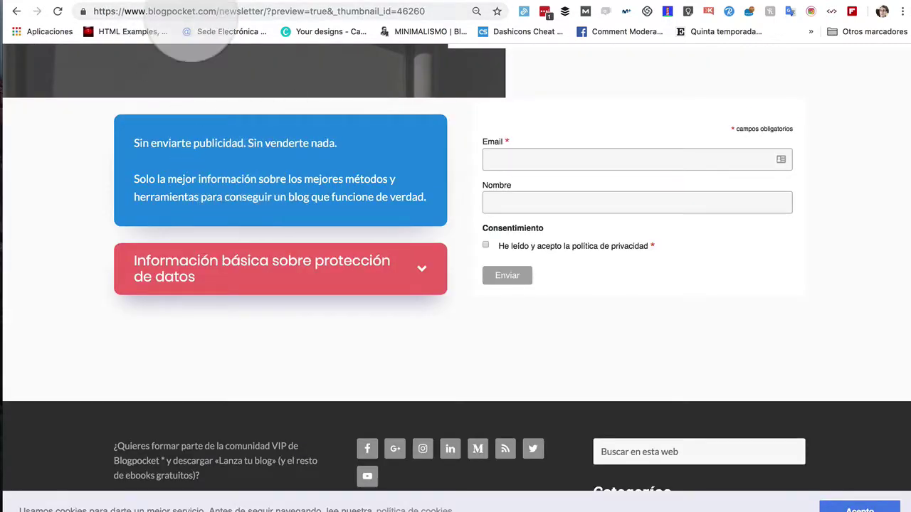
pyautogui.hotkey('ctrl', 'shift', 'Tab')
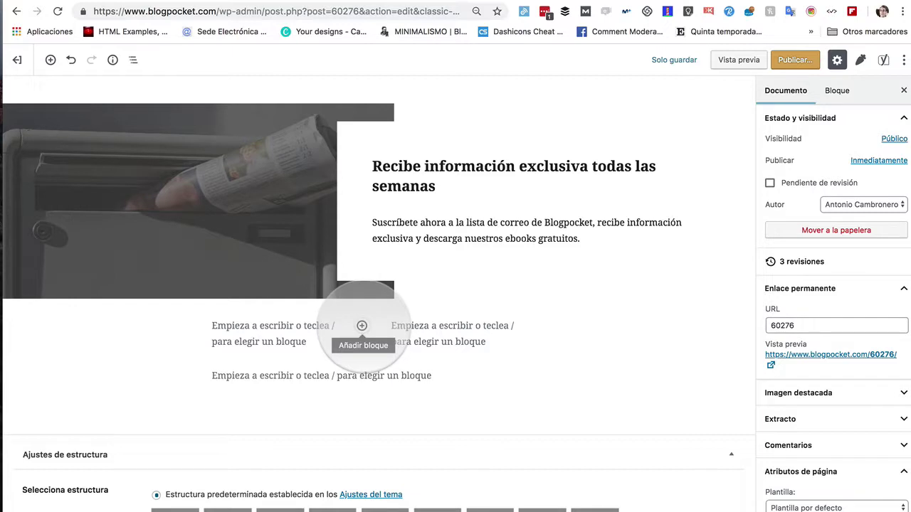
# Step: Insert a Stackable Notification block below the two-column row
pyautogui.click(362, 325)
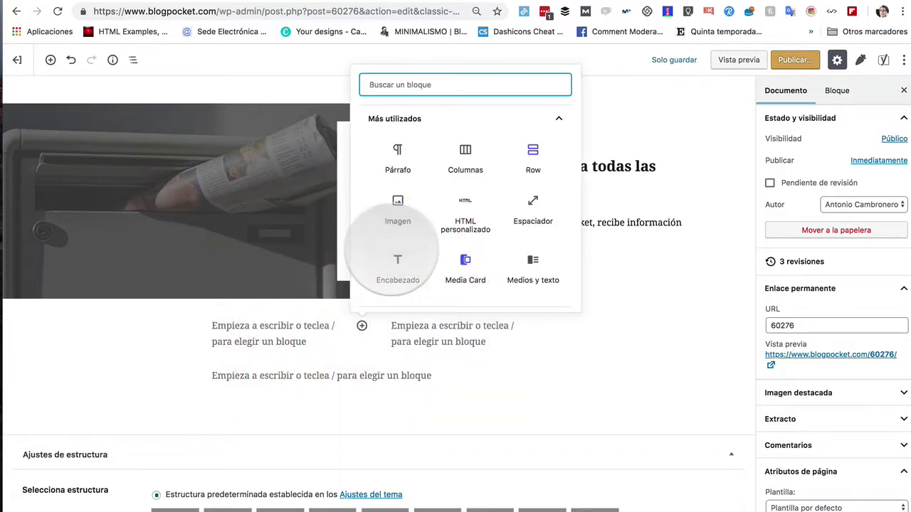
pyautogui.scroll(-10, 392, 250)
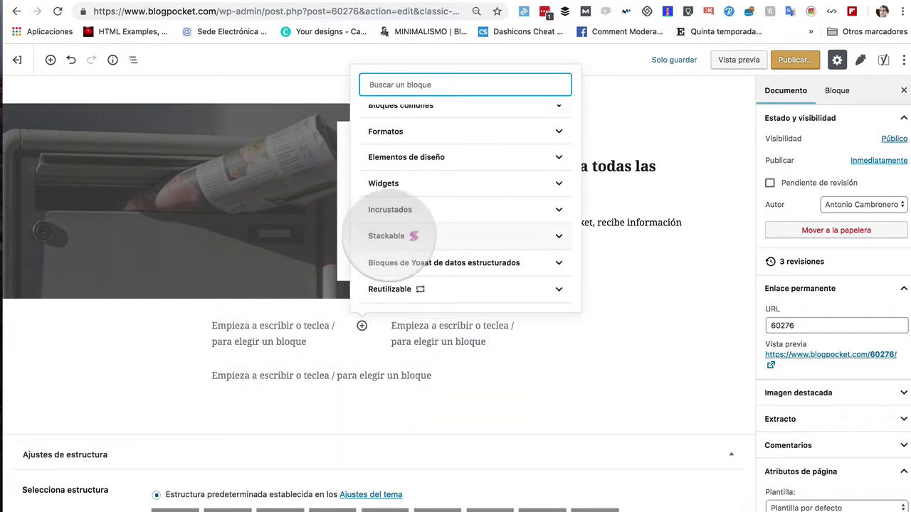
pyautogui.scroll(3, 388, 213)
pyautogui.scroll(-3, 388, 228)
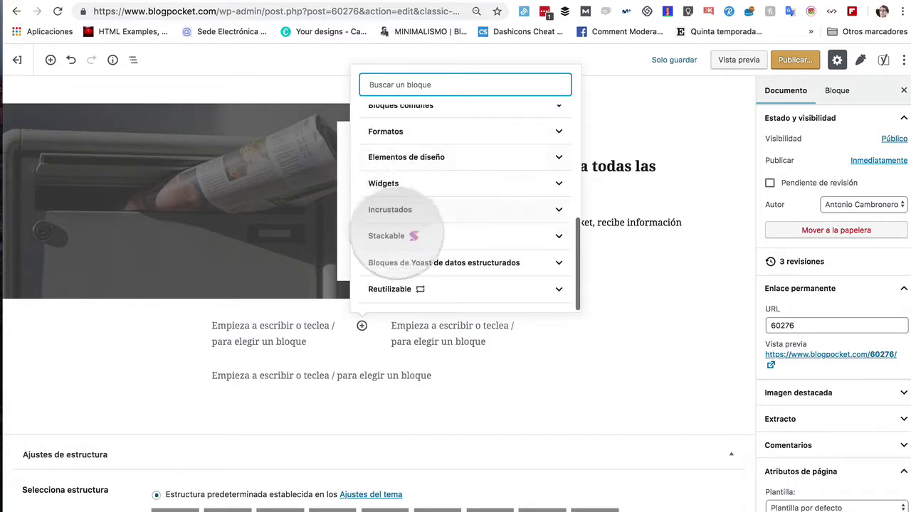
pyautogui.click(388, 237)
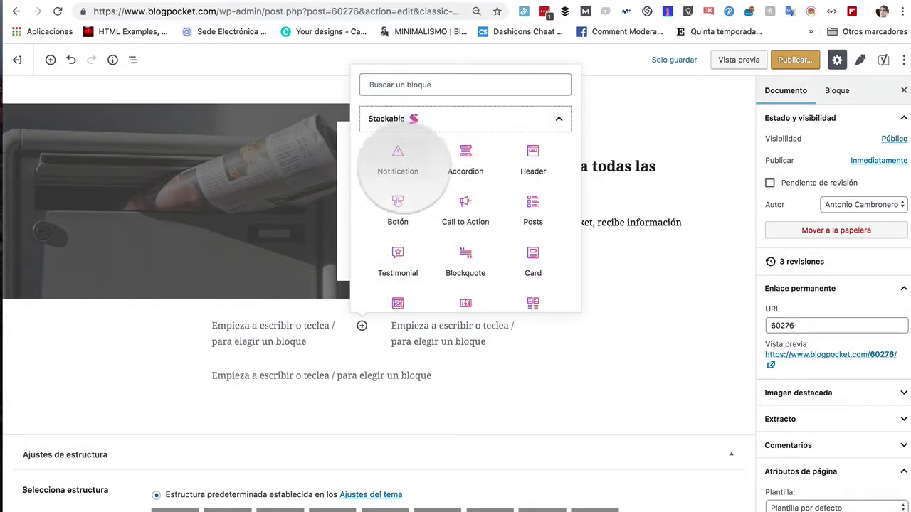
pyautogui.click(398, 161)
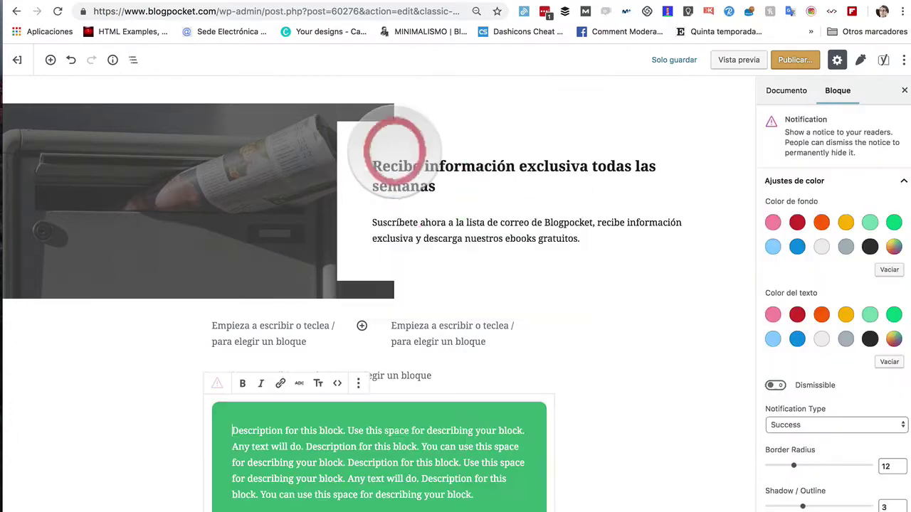
# Step: Set the Notification block's background colour to the vivid cyan blue (Azul cian vivo)
pyautogui.scroll(-1, 144, 443)
pyautogui.scroll(-2, 144, 442)
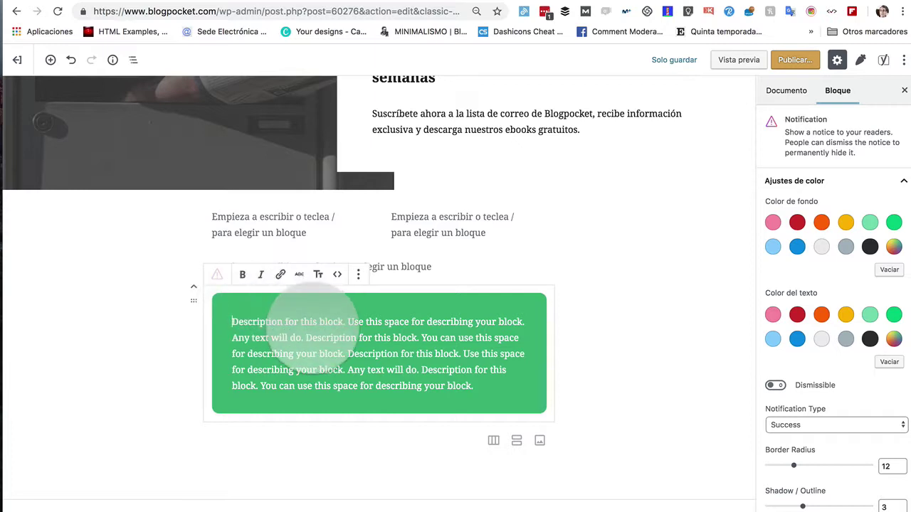
pyautogui.moveTo(362, 220)
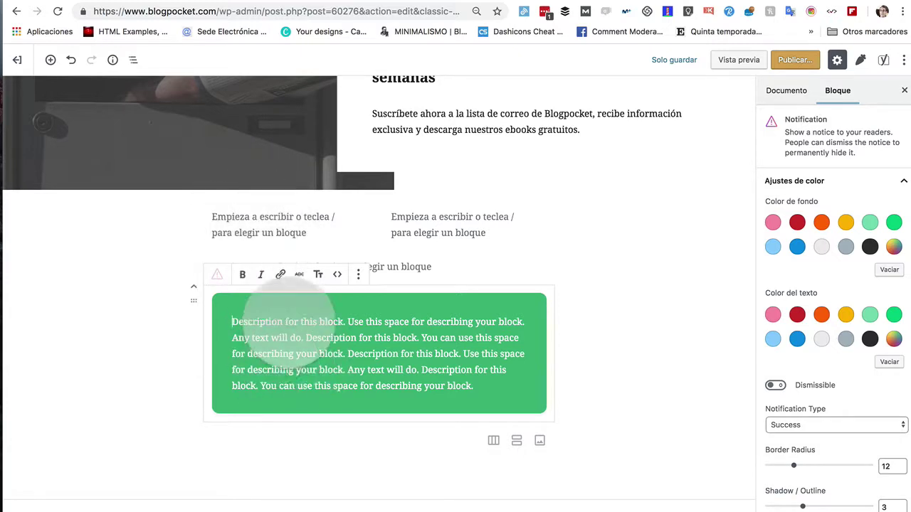
pyautogui.moveTo(201, 298)
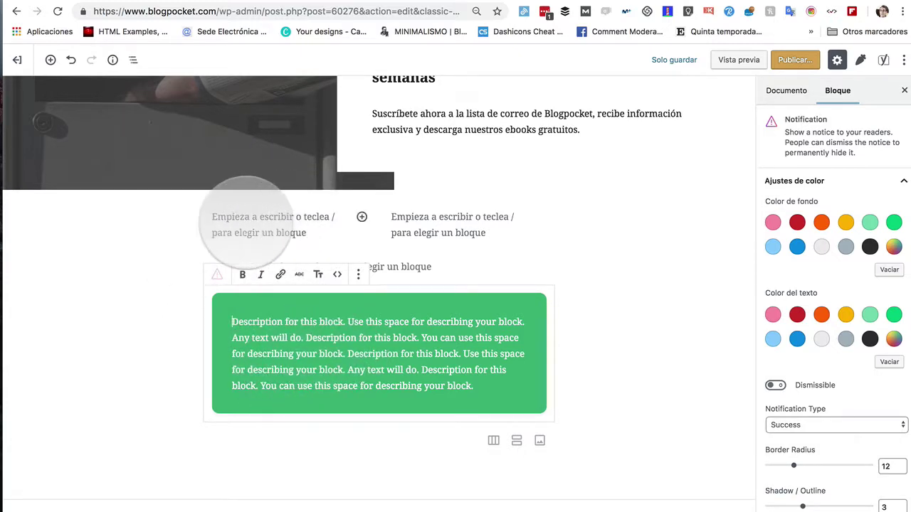
pyautogui.moveTo(220, 325)
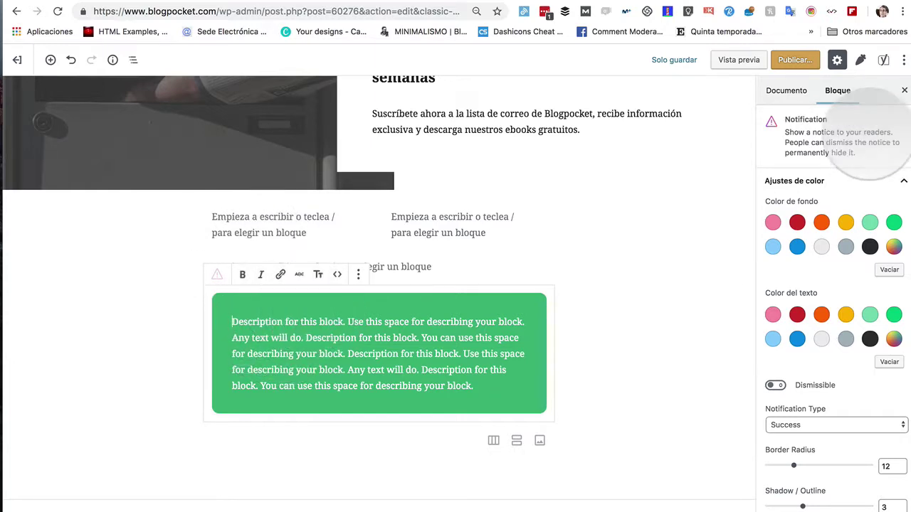
pyautogui.scroll(-1, 790, 352)
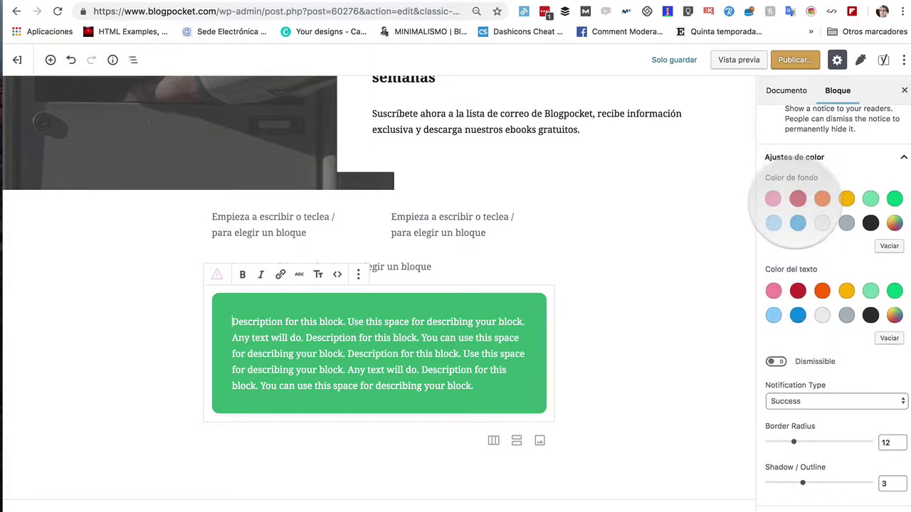
pyautogui.click(797, 222)
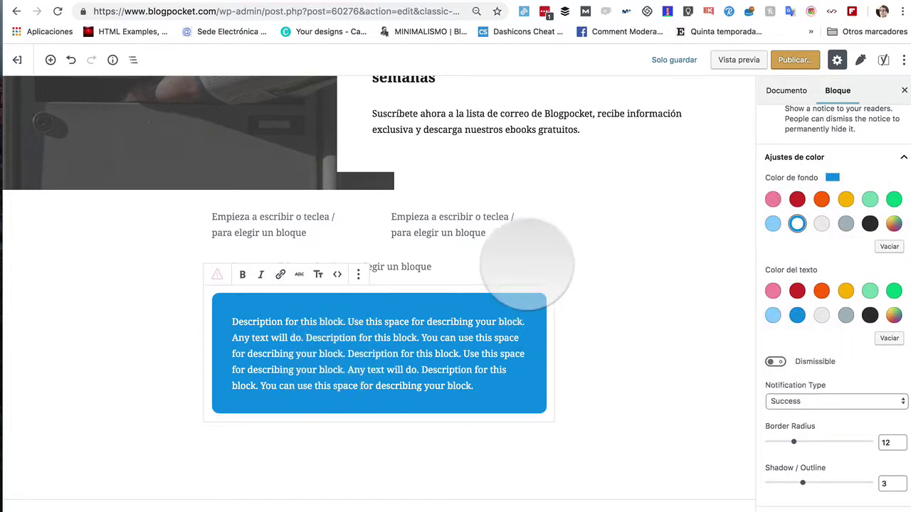
# Step: Replace the Notification's placeholder with the blue box text copied from the published newsletter page and set its Shadow / Outline to 9
pyautogui.click(153, 1)
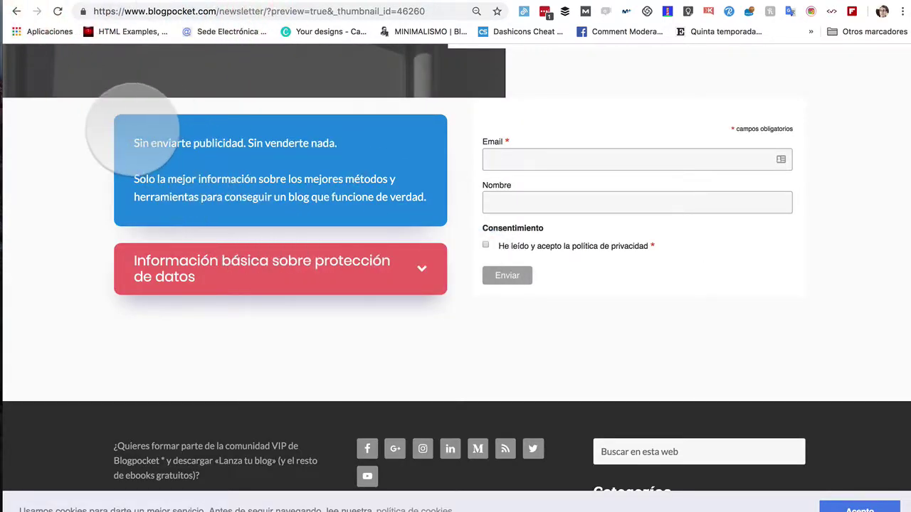
pyautogui.moveTo(136, 143); pyautogui.dragTo(434, 203)
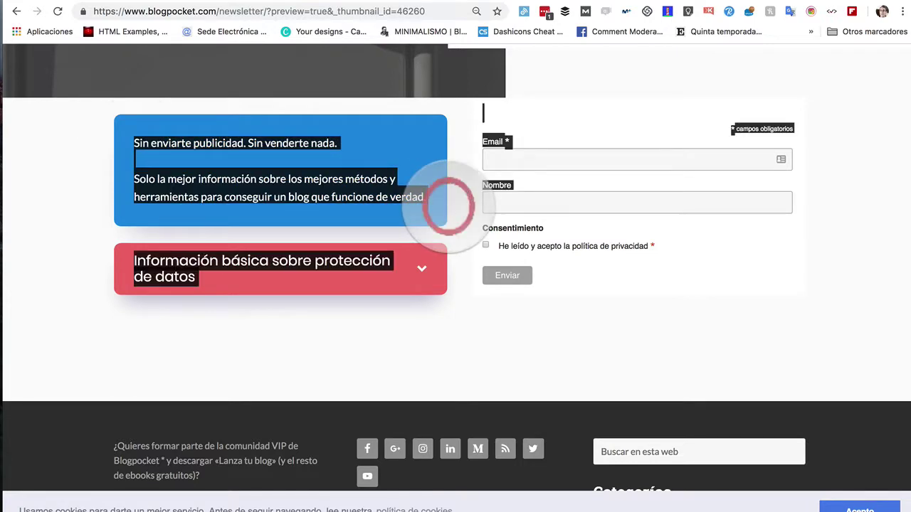
pyautogui.moveTo(133, 143); pyautogui.dragTo(427, 202)
pyautogui.press('super+c')
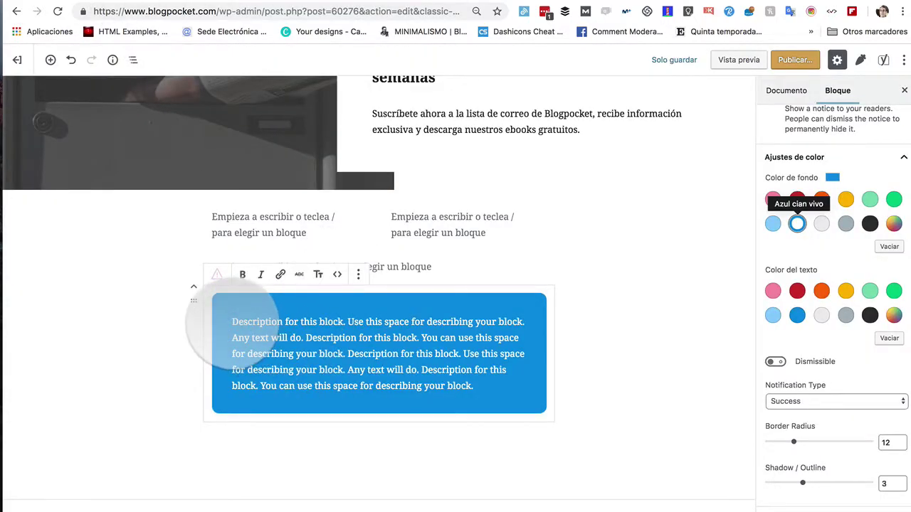
pyautogui.moveTo(217, 326); pyautogui.dragTo(469, 360)
pyautogui.press('super+v')
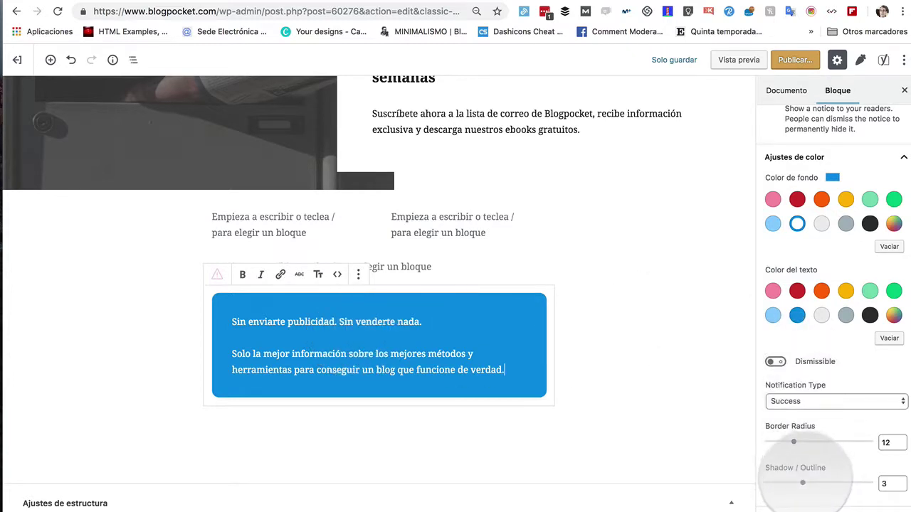
pyautogui.moveTo(803, 481); pyautogui.dragTo(880, 490)
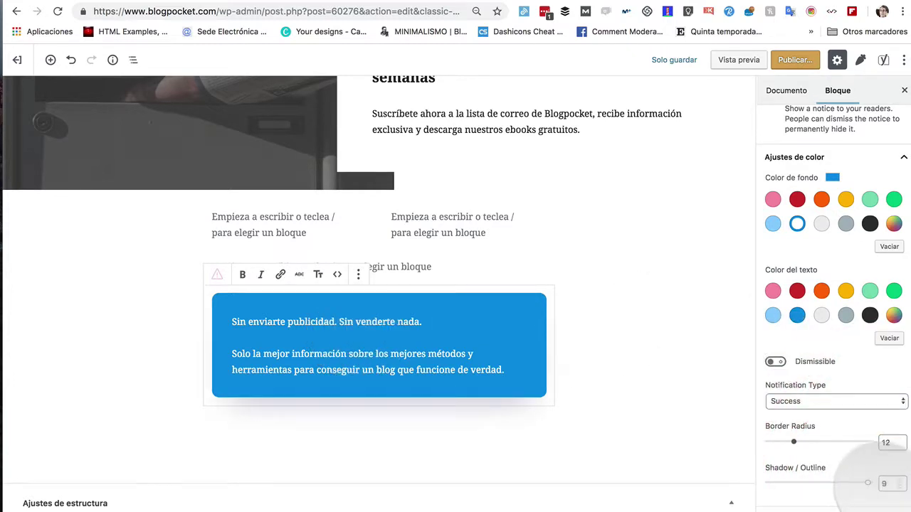
pyautogui.scroll(-1, 848, 478)
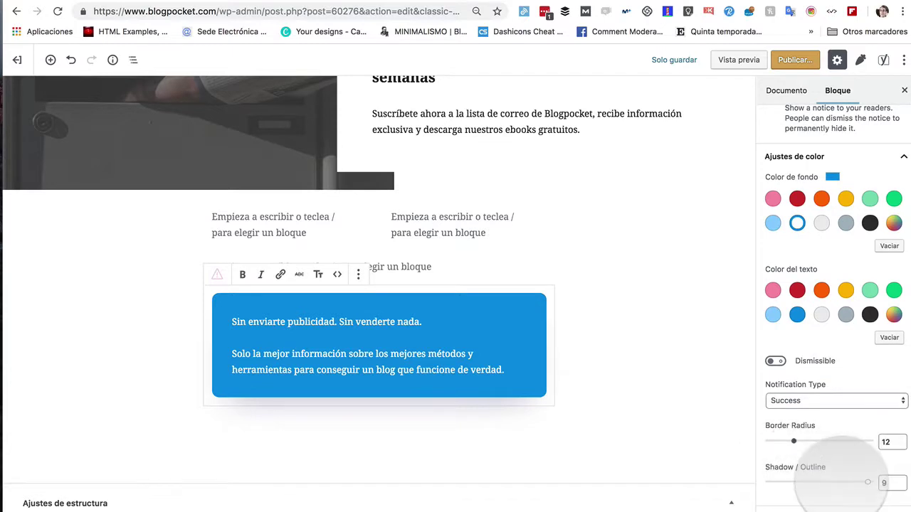
# Step: Try the Error, Information and Warning notification types on the blue box and restore the Success type
pyautogui.click(875, 398)
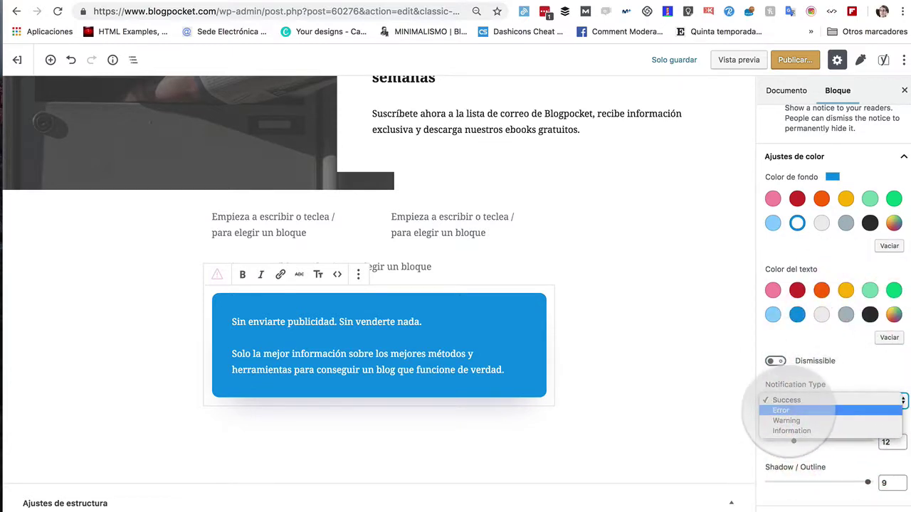
pyautogui.click(780, 411)
pyautogui.click(898, 402)
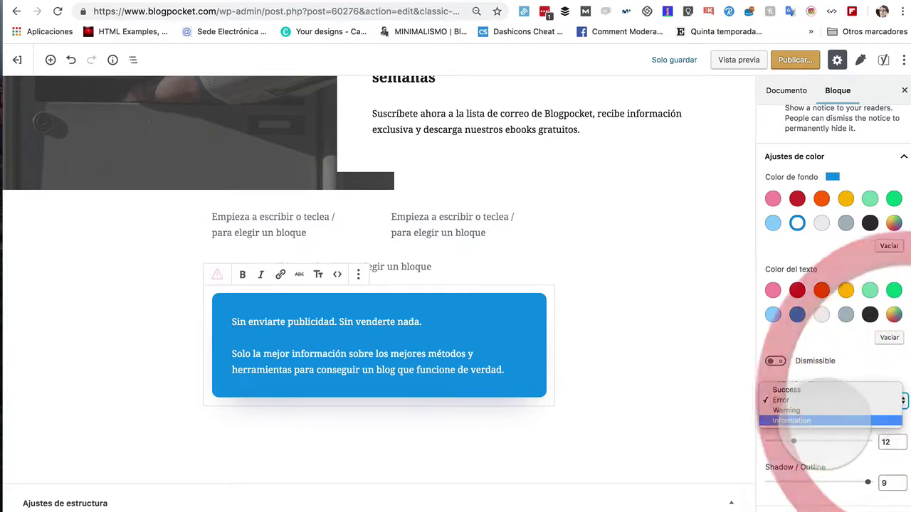
pyautogui.click(833, 421)
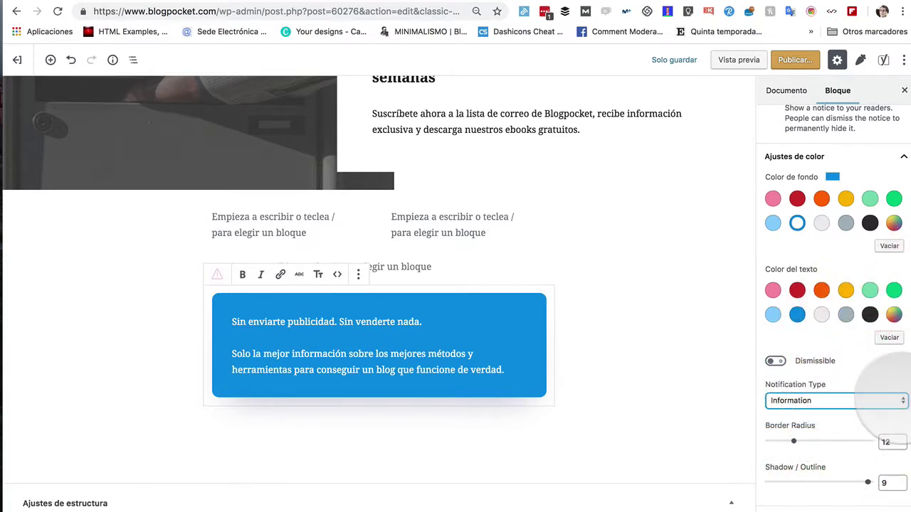
pyautogui.click(893, 402)
pyautogui.click(812, 390)
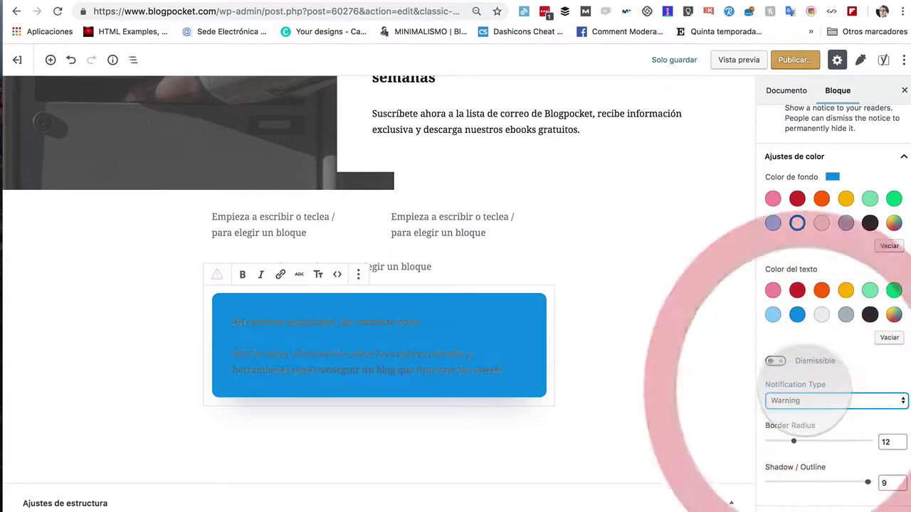
pyautogui.click(901, 401)
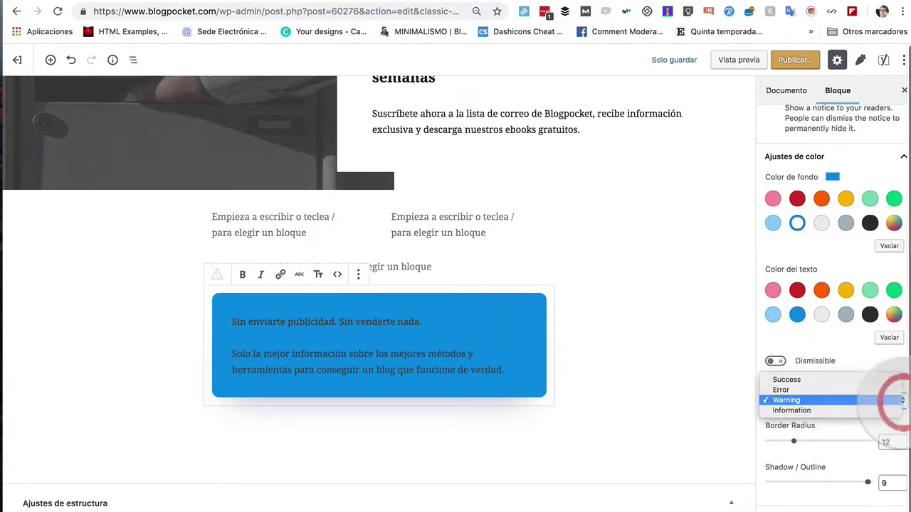
pyautogui.click(811, 379)
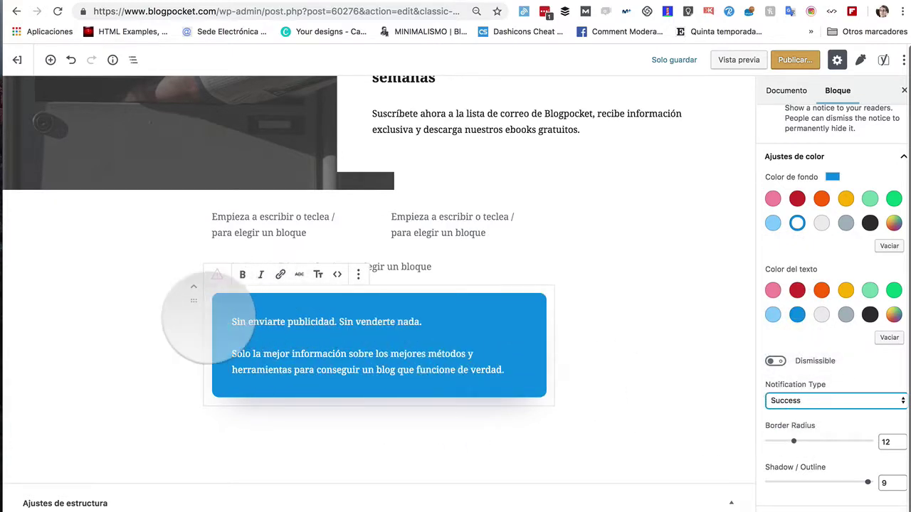
# Step: Move the blue Notification block into the first column of the two-column row and deselect it
pyautogui.scroll(1, 214, 285)
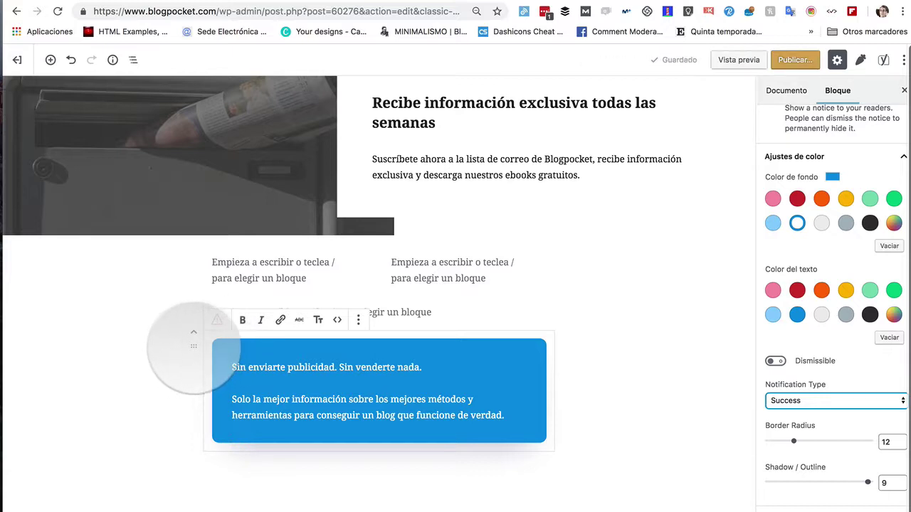
pyautogui.click(194, 348)
pyautogui.moveTo(193, 347); pyautogui.dragTo(236, 265)
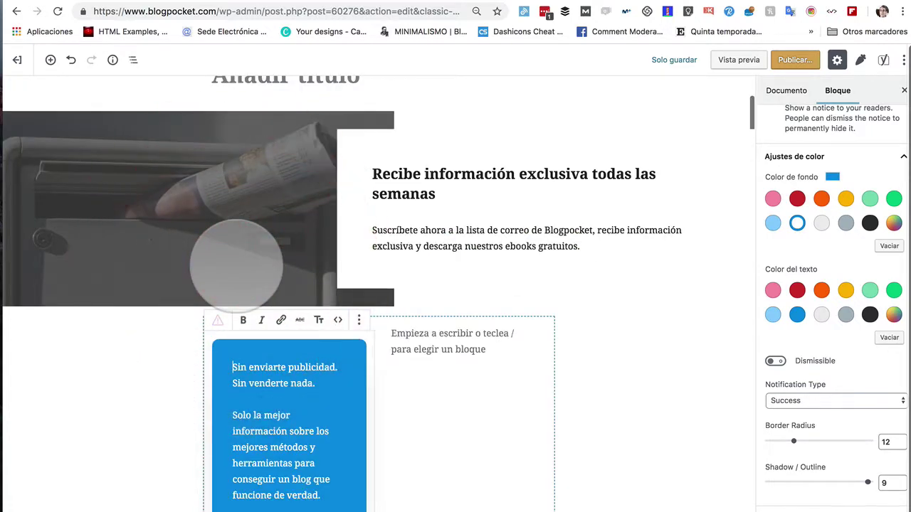
pyautogui.click(119, 356)
# Step: Insert a Stackable Accordion block below the two-column row
pyautogui.scroll(-3, 118, 350)
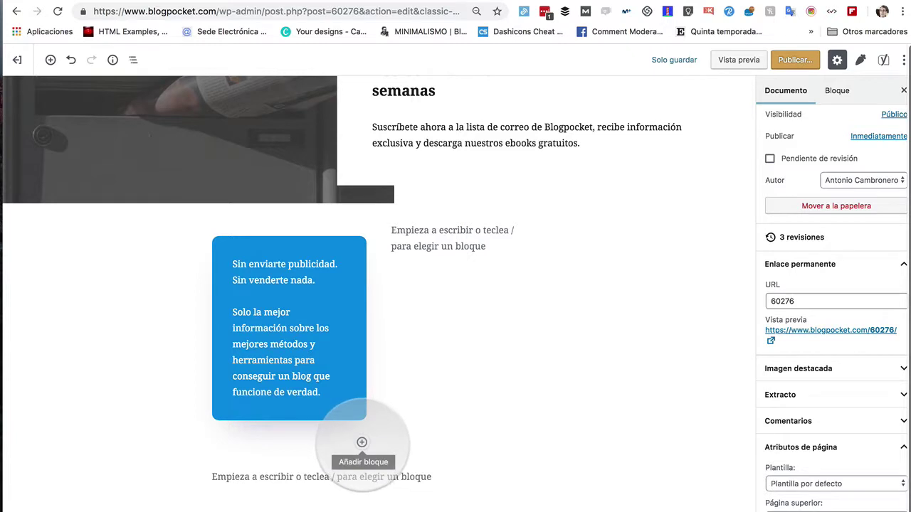
pyautogui.click(362, 441)
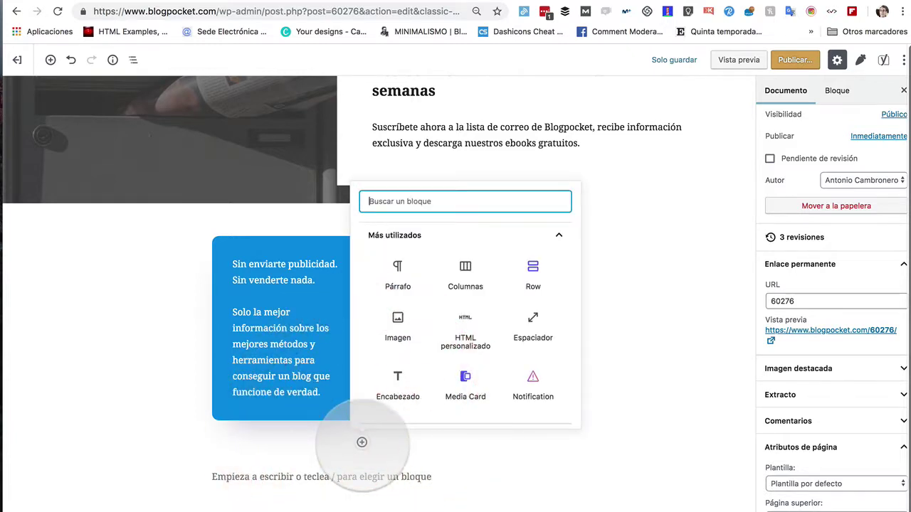
pyautogui.scroll(-5, 419, 348)
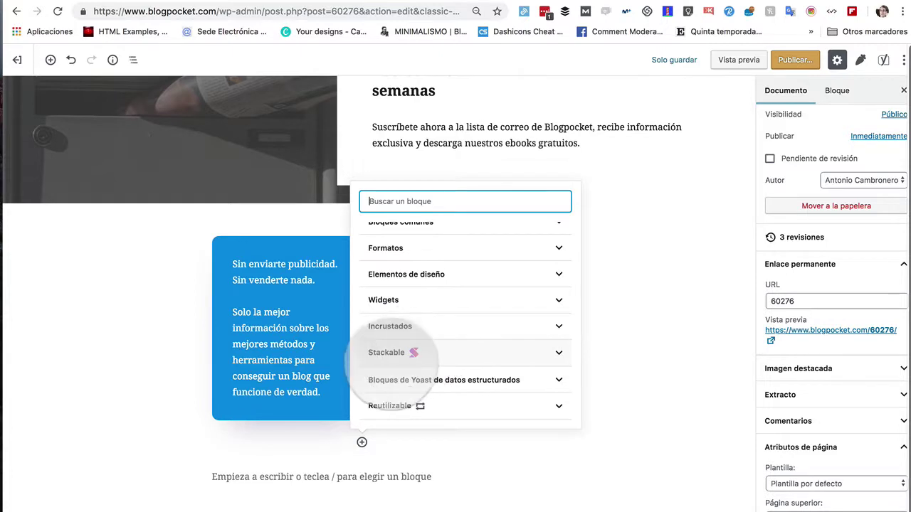
pyautogui.click(384, 351)
pyautogui.scroll(-2, 414, 377)
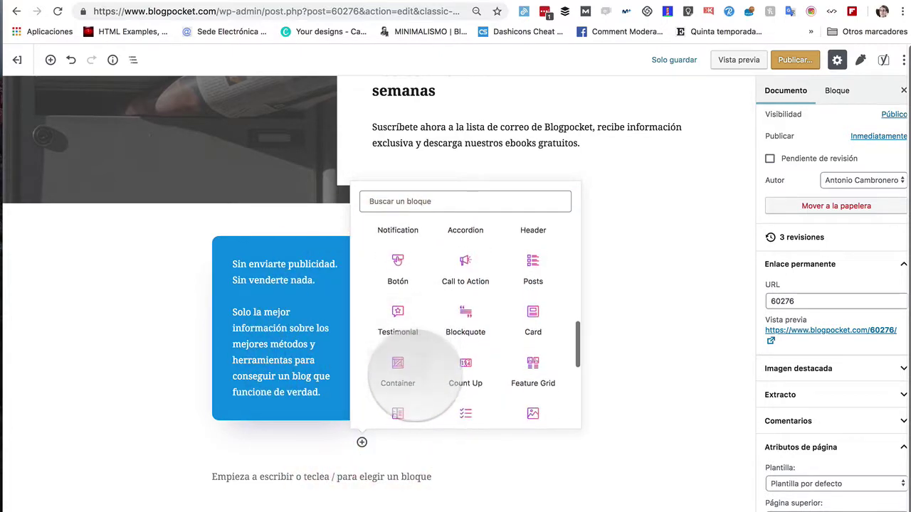
pyautogui.scroll(2, 413, 381)
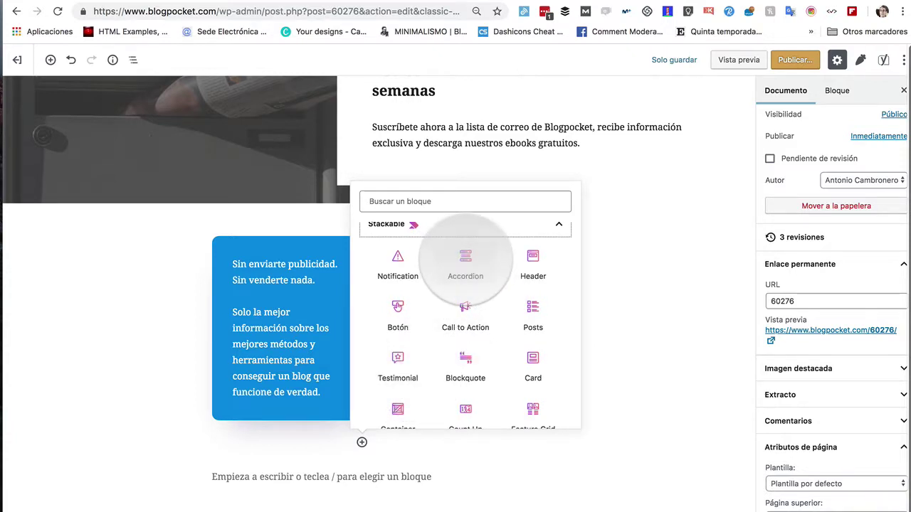
pyautogui.click(465, 259)
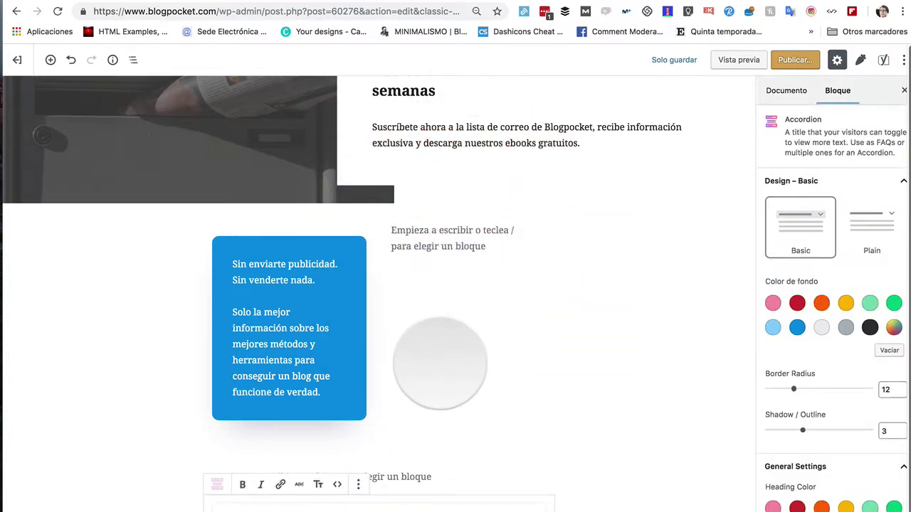
# Step: Copy the accordion heading "Información básica sobre protección de datos" from the published newsletter page and return to the page editor
pyautogui.scroll(-3, 441, 341)
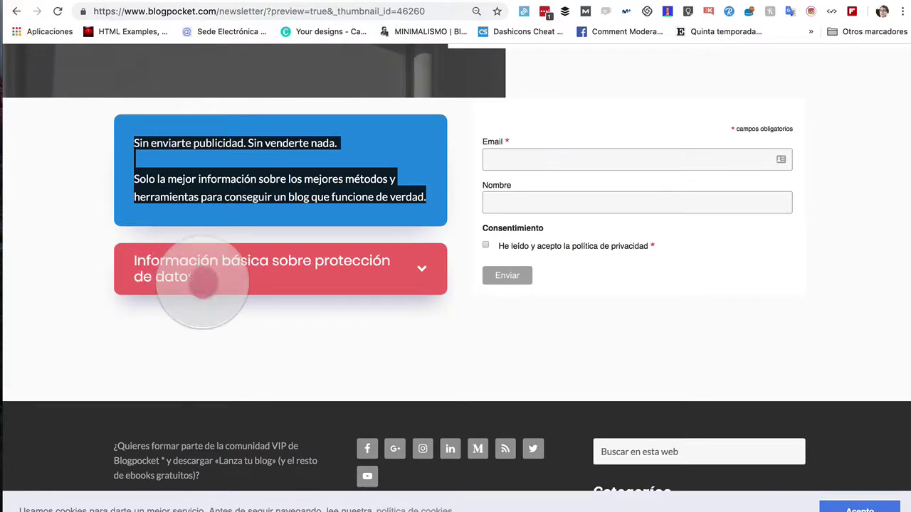
pyautogui.click(201, 269)
pyautogui.tripleClick(137, 262)
pyautogui.press('super+c')
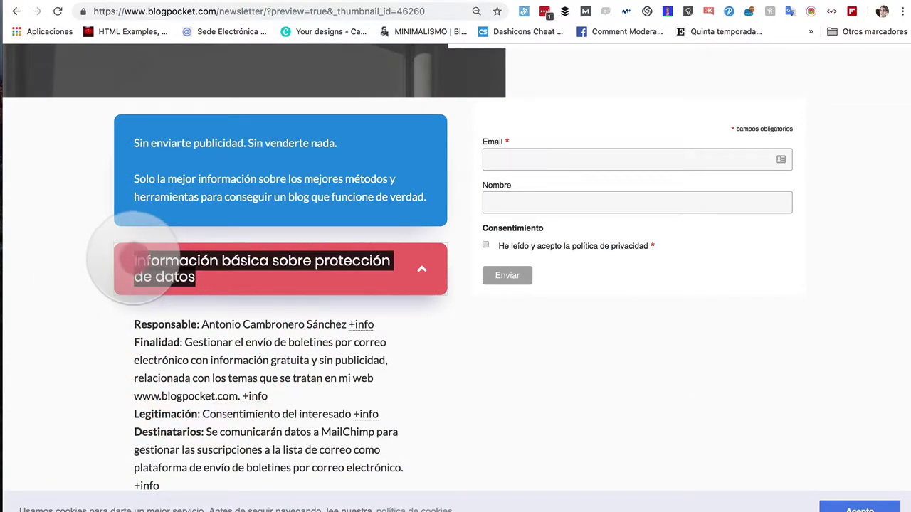
pyautogui.click(146, 258)
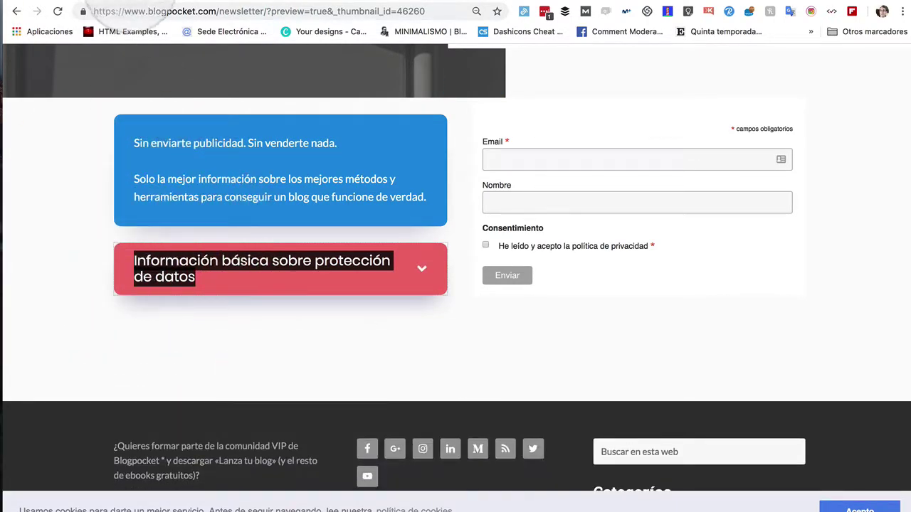
pyautogui.hotkey('ctrl', 'shift', 'Tab')
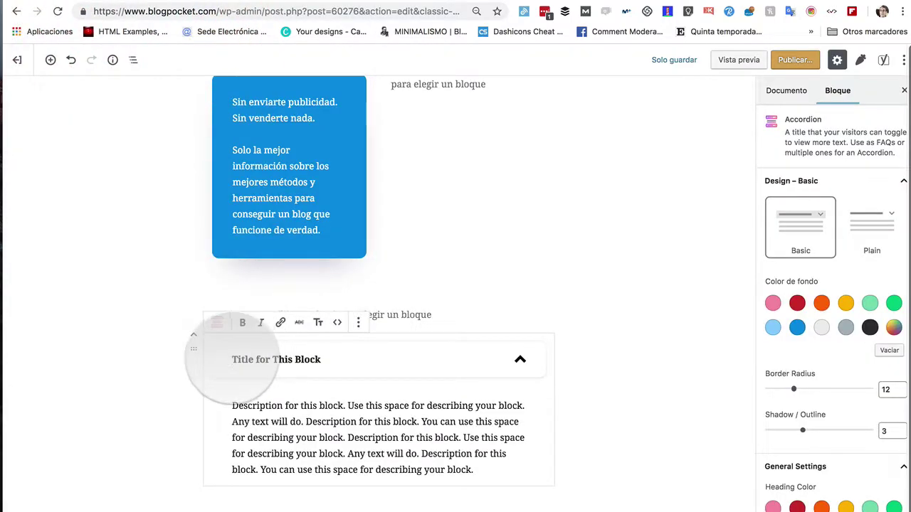
# Step: Replace the accordion's placeholder title with the copied heading "Información básica sobre protección de datos" and switch to the published newsletter page
pyautogui.moveTo(231, 359); pyautogui.dragTo(324, 358)
pyautogui.press('super+v')
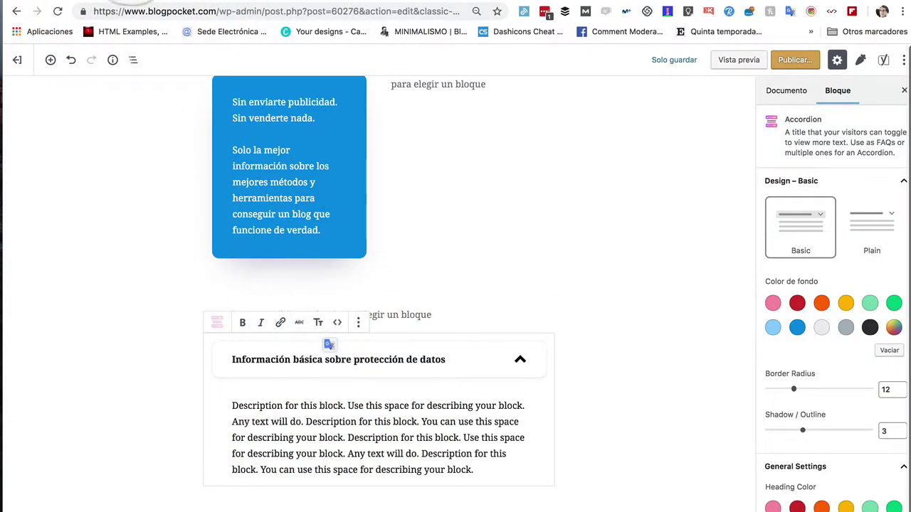
pyautogui.hotkey('ctrl', 'Tab')
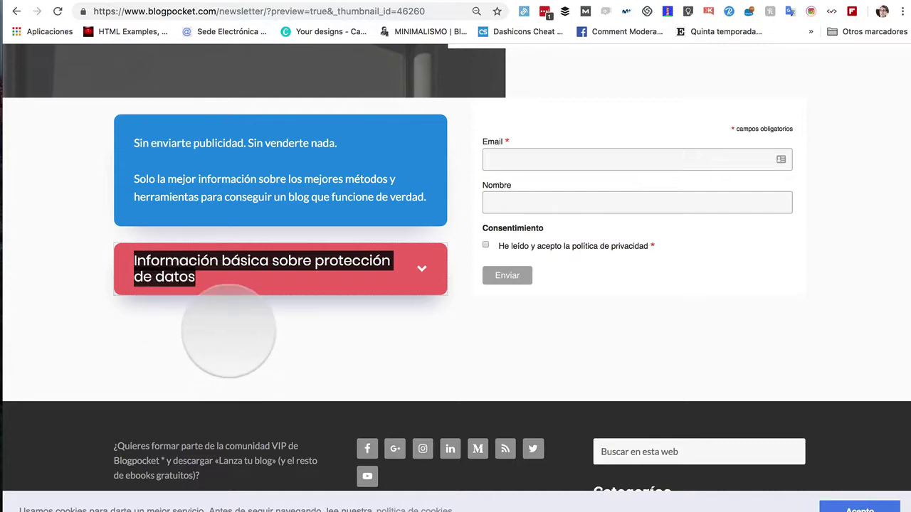
# Step: Replace the accordion's placeholder description in the editor with the full data-protection text copied from the expanded accordion on the published newsletter page
pyautogui.click(233, 263)
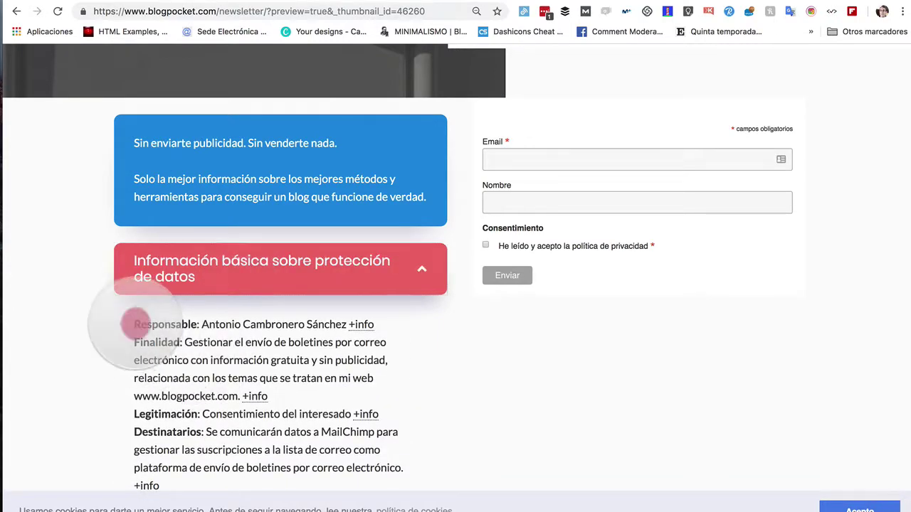
pyautogui.moveTo(126, 298); pyautogui.dragTo(298, 445)
pyautogui.hotkey('ctrl', 'c')
pyautogui.scroll(-5, 299, 445)
pyautogui.moveTo(342, 491); pyautogui.dragTo(129, 157)
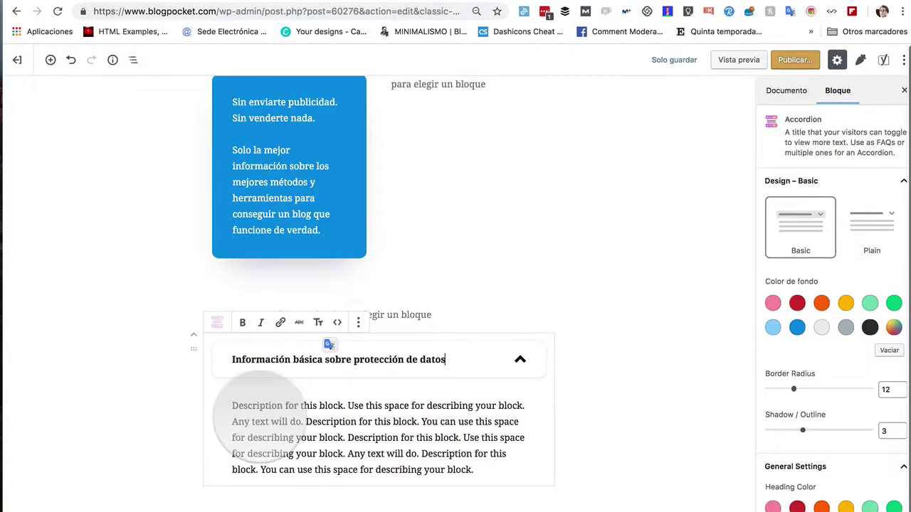
pyautogui.moveTo(231, 406); pyautogui.dragTo(484, 463)
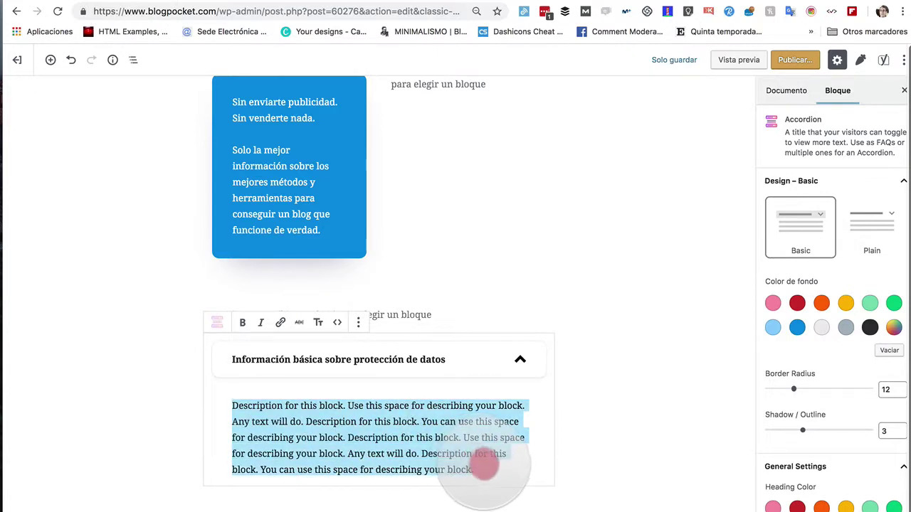
pyautogui.hotkey('ctrl', 'v')
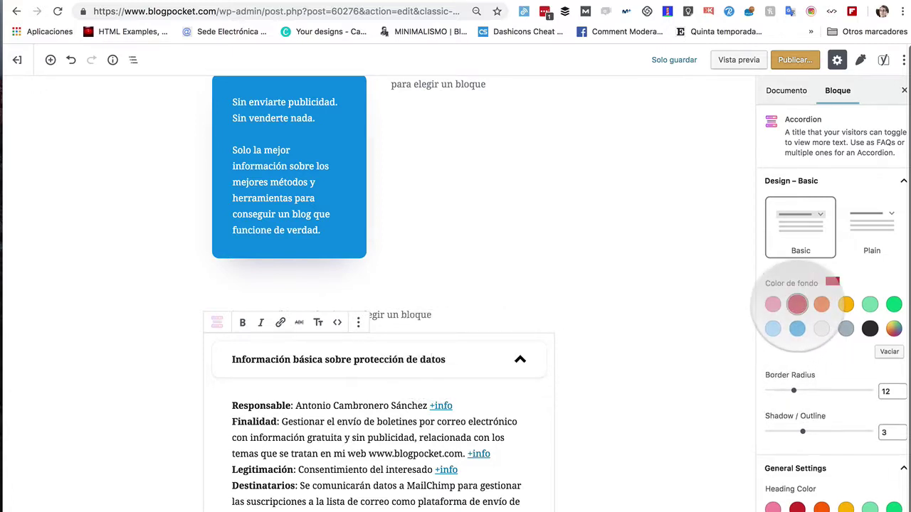
# Step: Set the accordion's background to the custom light red #ef7a7a and deselect the block
pyautogui.click(797, 303)
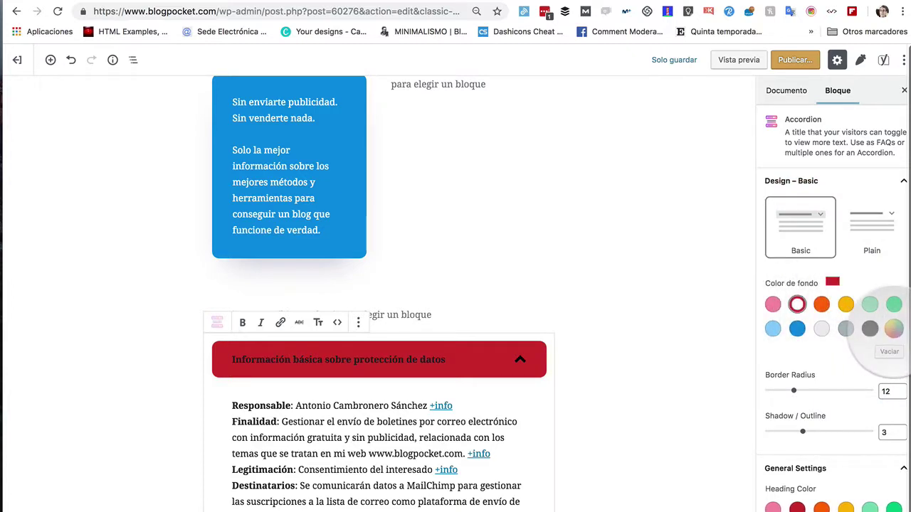
pyautogui.click(893, 328)
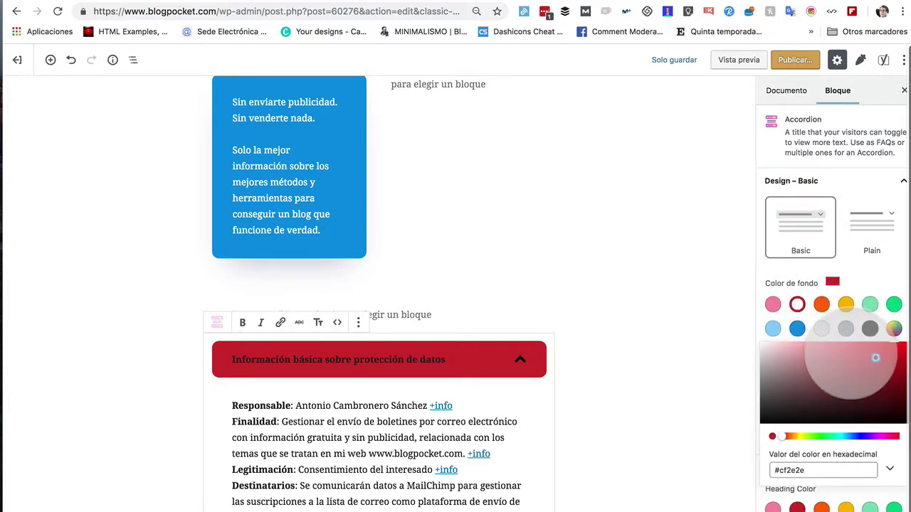
pyautogui.click(843, 354)
pyautogui.click(833, 353)
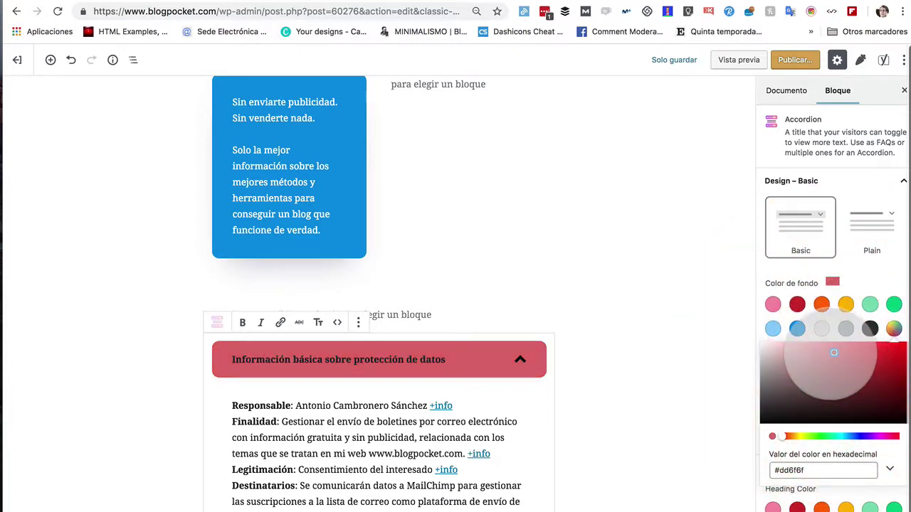
pyautogui.click(815, 360)
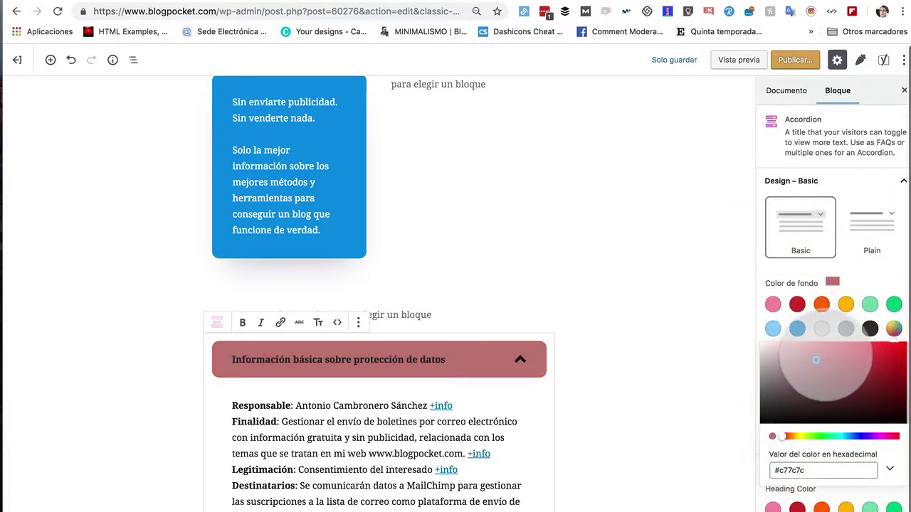
pyautogui.click(832, 347)
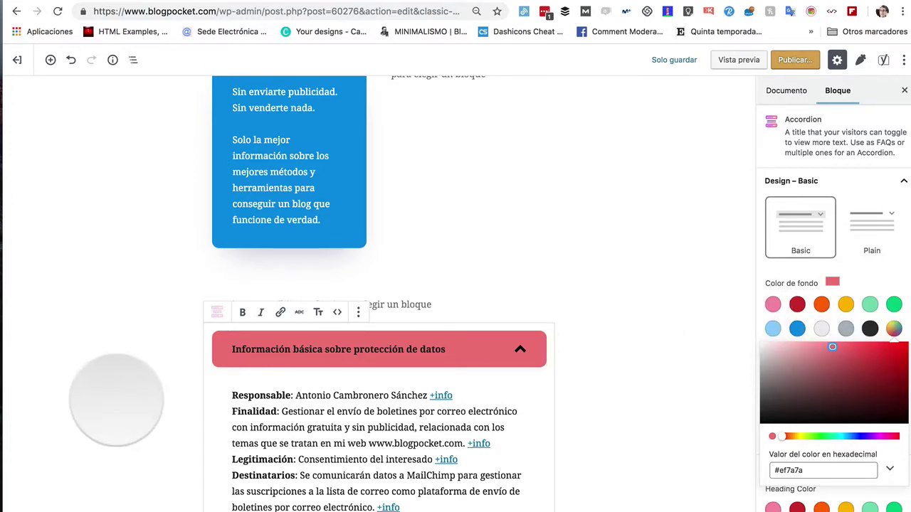
pyautogui.click(116, 400)
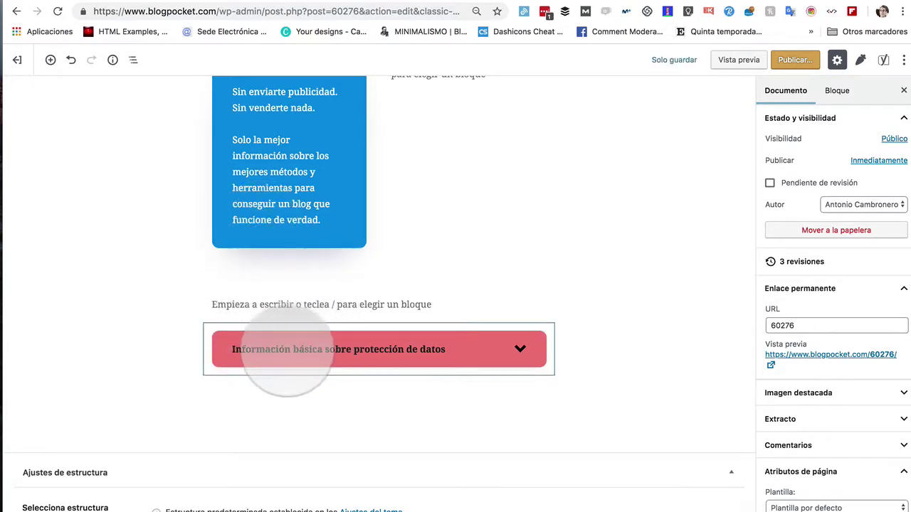
# Step: Move the Accordion block into the first column of the two-column row, directly below the blue Notification, and deselect it
pyautogui.click(186, 331)
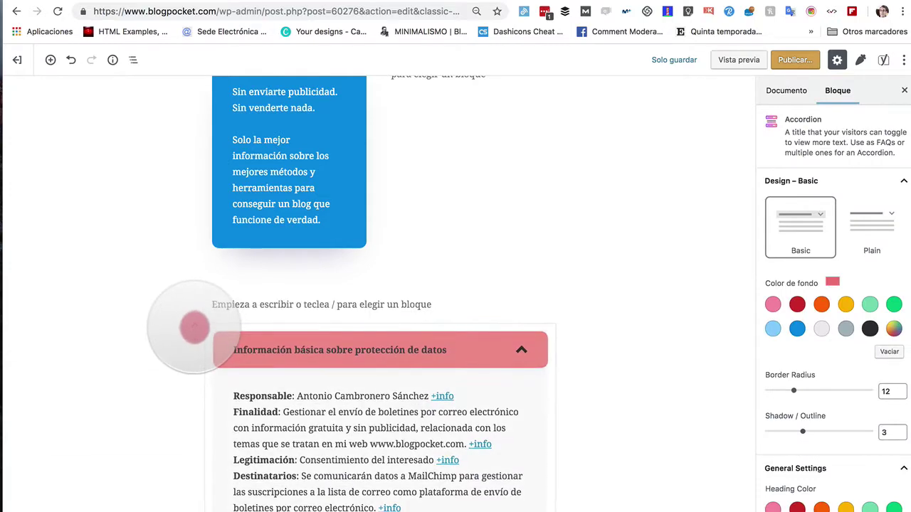
pyautogui.moveTo(194, 328); pyautogui.dragTo(217, 258)
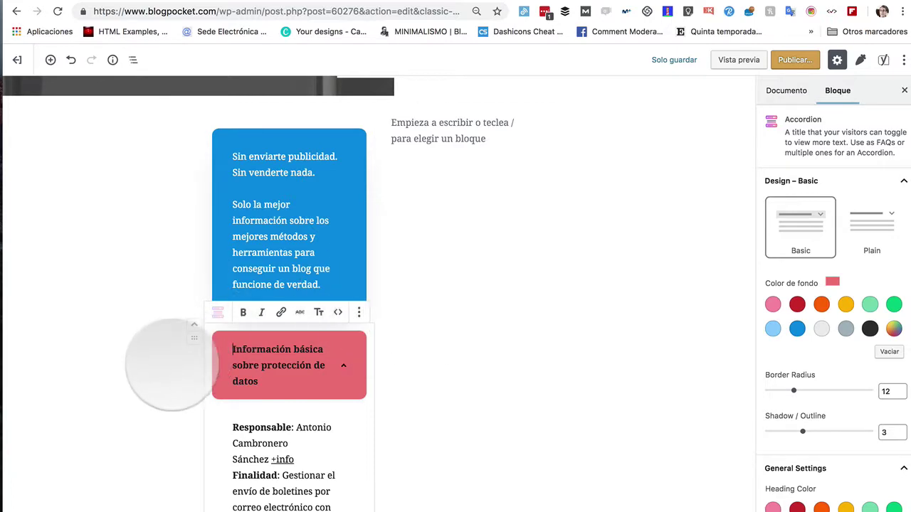
pyautogui.scroll(-4, 171, 364)
pyautogui.scroll(1, 311, 189)
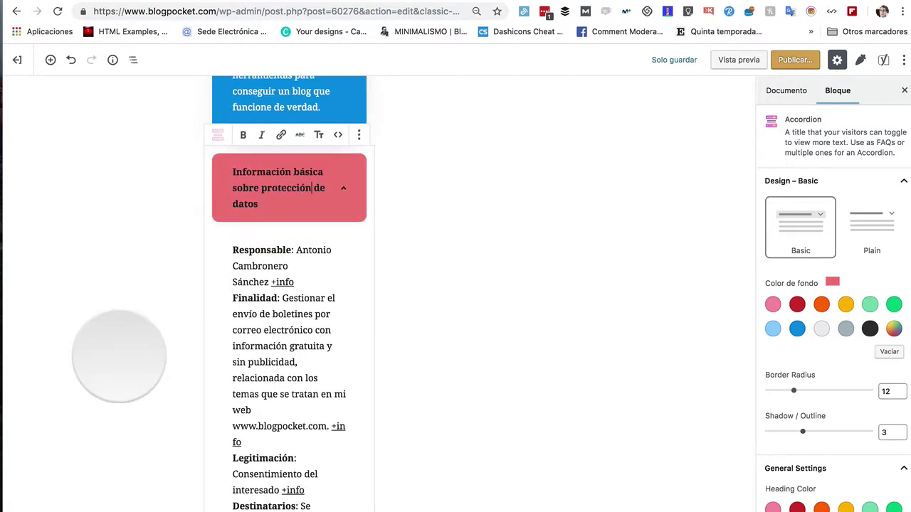
pyautogui.click(118, 355)
pyautogui.scroll(4, 362, 250)
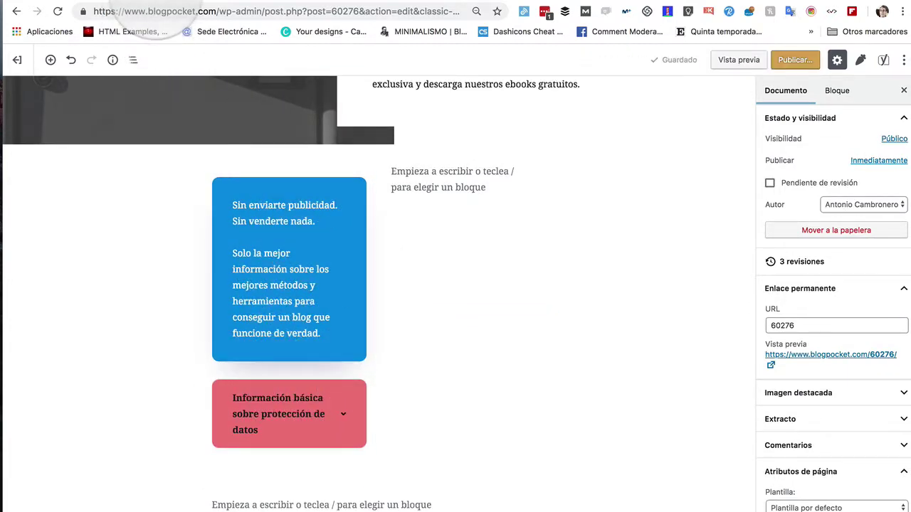
# Step: Check the accordion on the published newsletter page in its collapsed form and return to the page editor
pyautogui.click(128, 7)
pyautogui.click(57, 264)
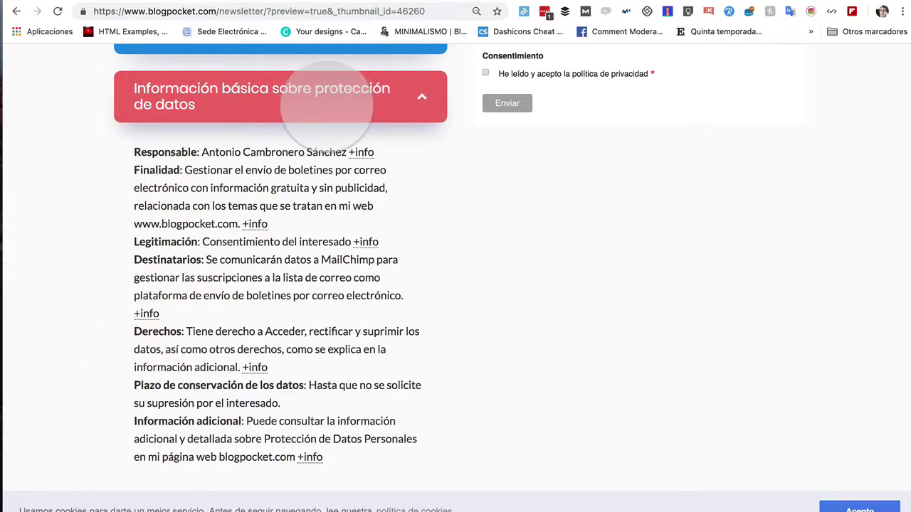
pyautogui.click(325, 104)
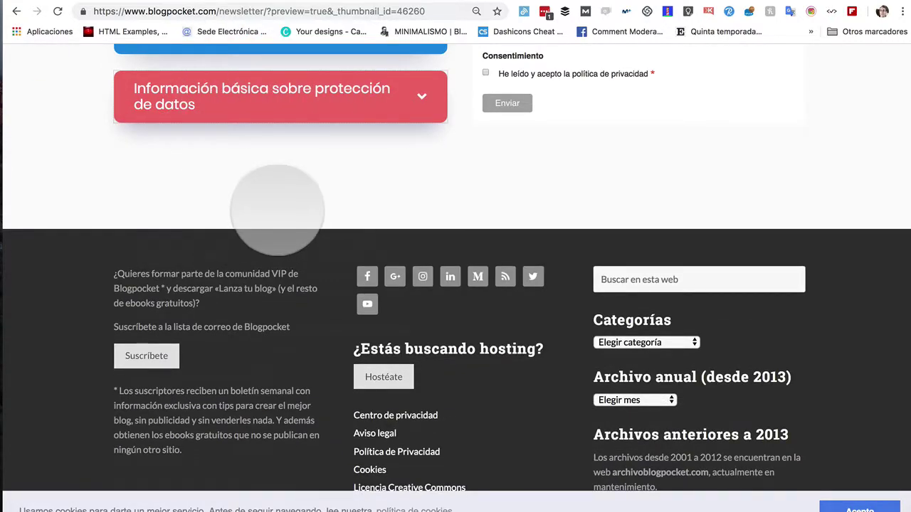
pyautogui.hotkey('ctrl', 'shift', 'Tab')
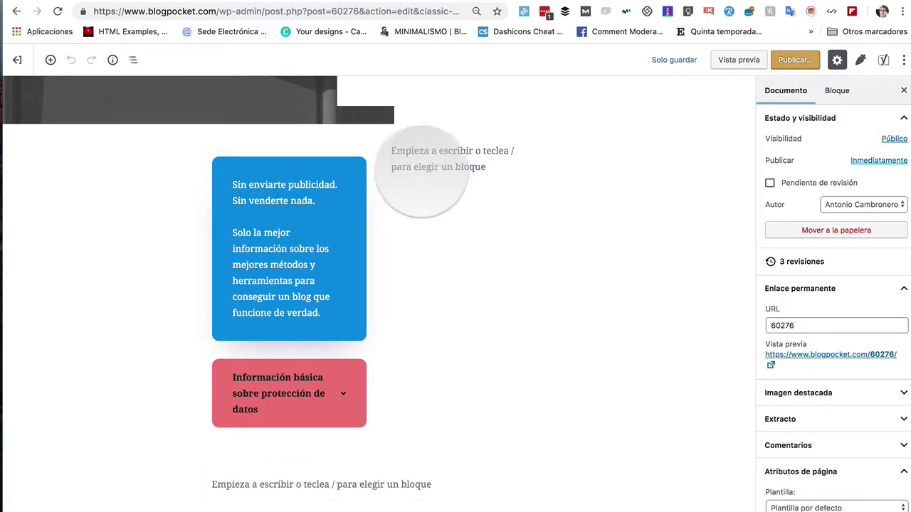
# Step: Insert an HTML personalizado block below the two-column row
pyautogui.moveTo(422, 173)
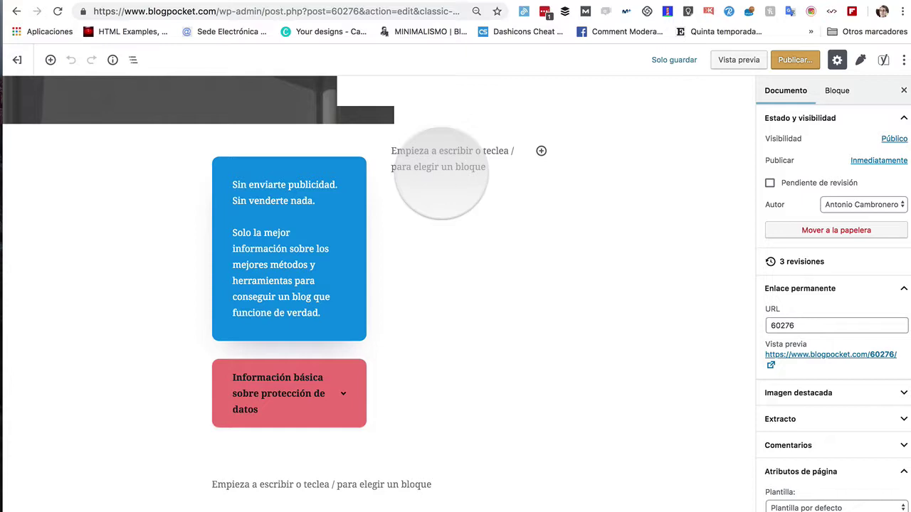
pyautogui.click(541, 151)
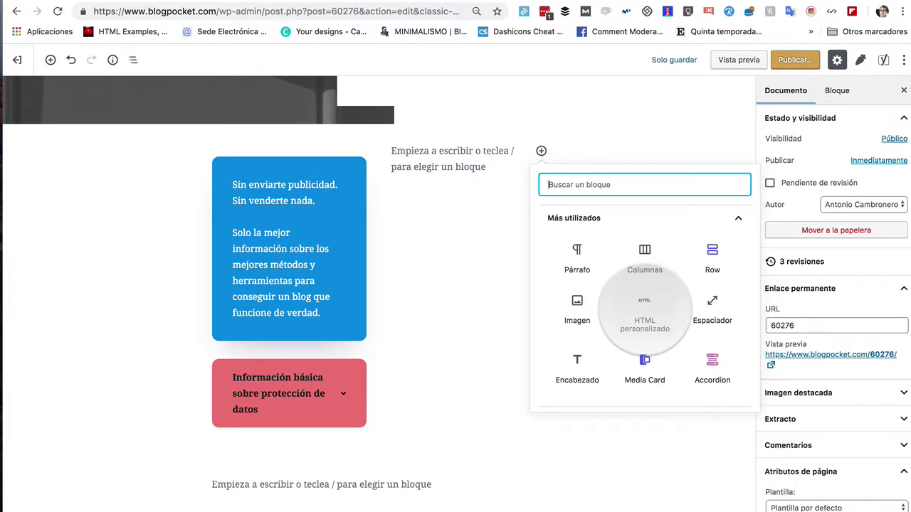
pyautogui.click(645, 309)
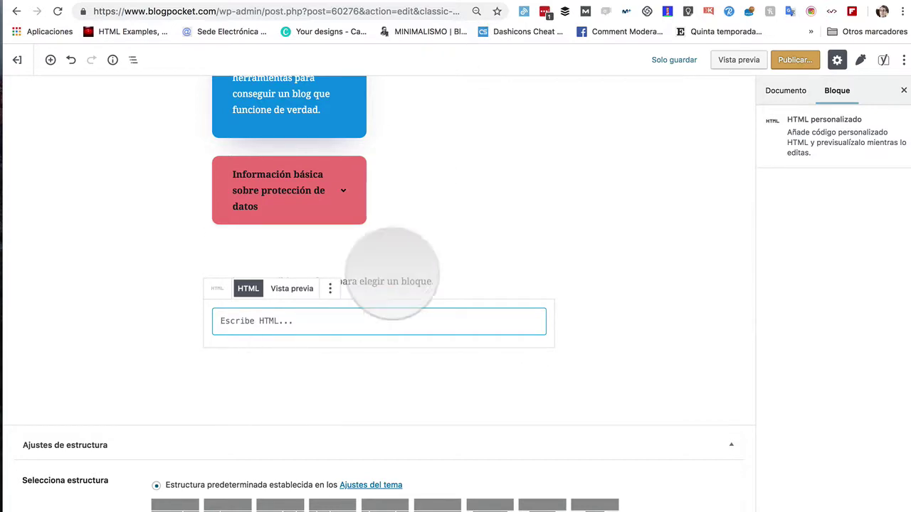
# Step: Paste the MailChimp signup form embed code into the empty HTML personalizado block
pyautogui.scroll(5, 502, 161)
pyautogui.scroll(-2, 529, 173)
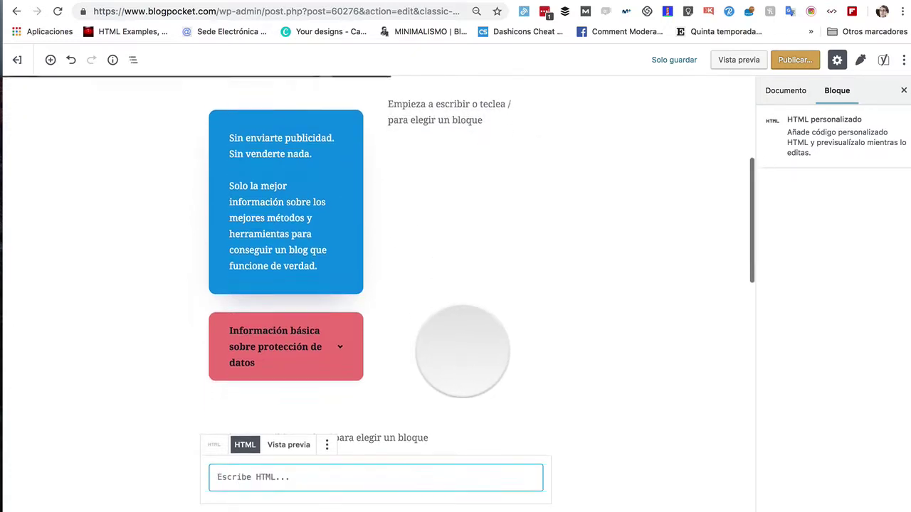
pyautogui.scroll(-2, 455, 349)
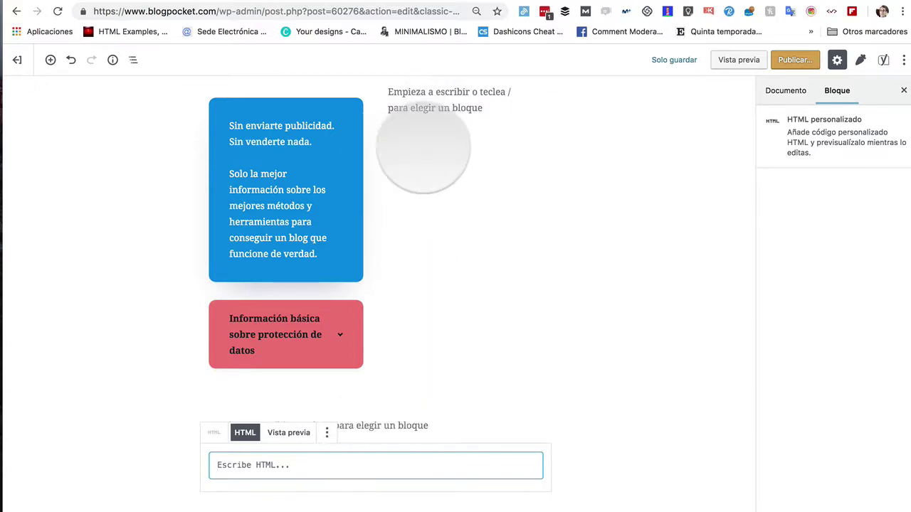
pyautogui.scroll(-1, 440, 340)
pyautogui.scroll(-3, 325, 392)
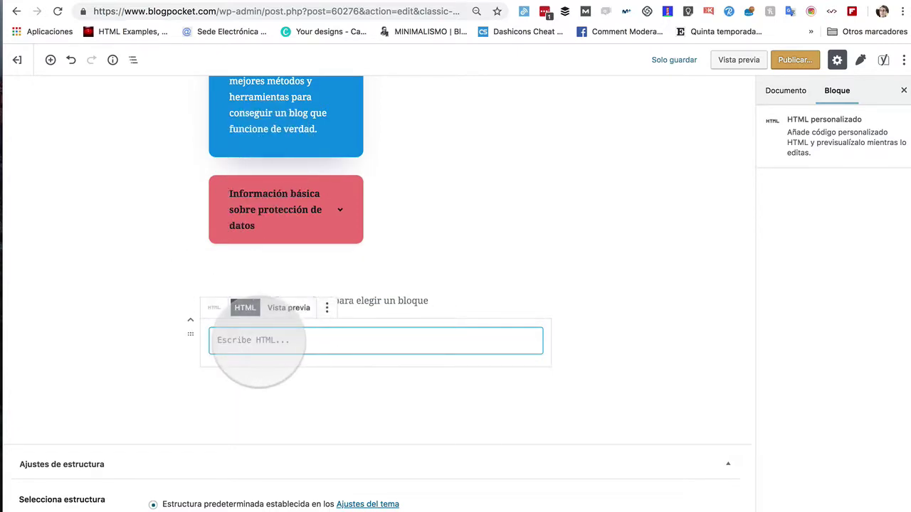
pyautogui.press('super+v')
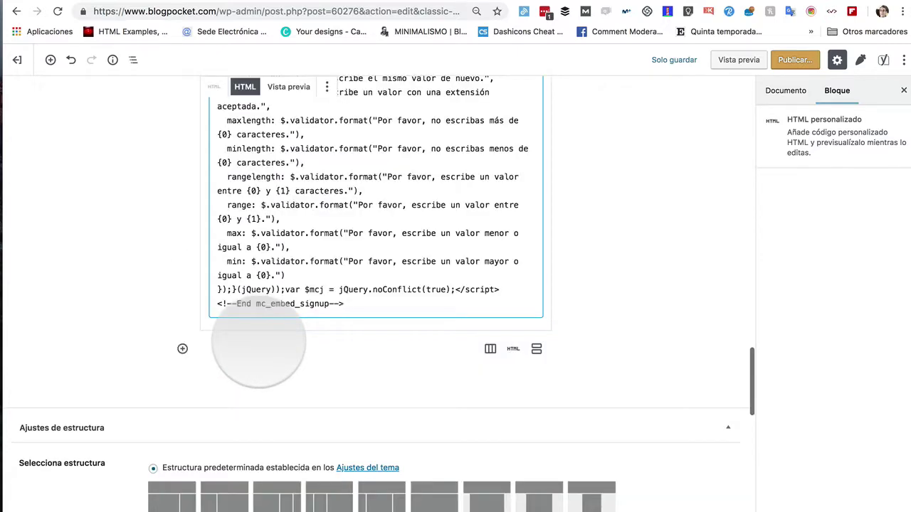
# Step: Move the HTML block with the MailChimp form code into the second column of the two-column row and deselect it
pyautogui.scroll(10, 410, 407)
pyautogui.scroll(10, 409, 407)
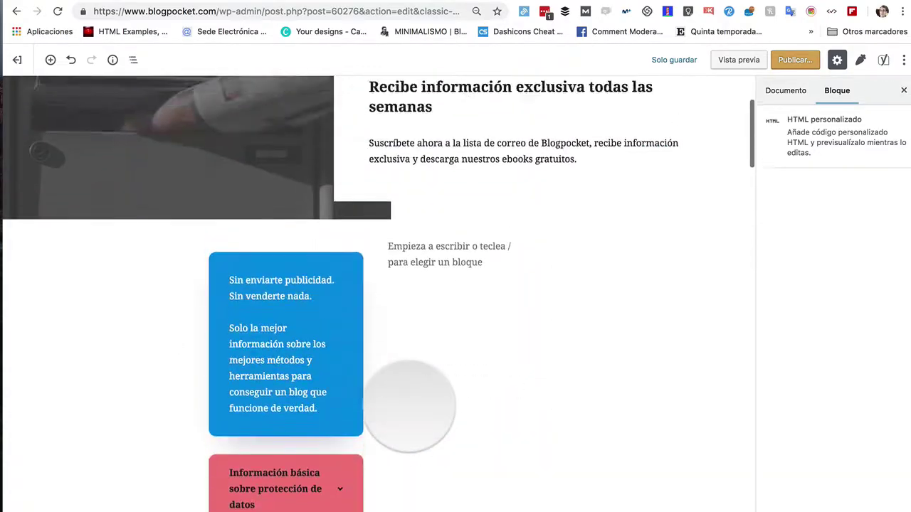
pyautogui.scroll(-20, 409, 407)
pyautogui.scroll(15, 409, 407)
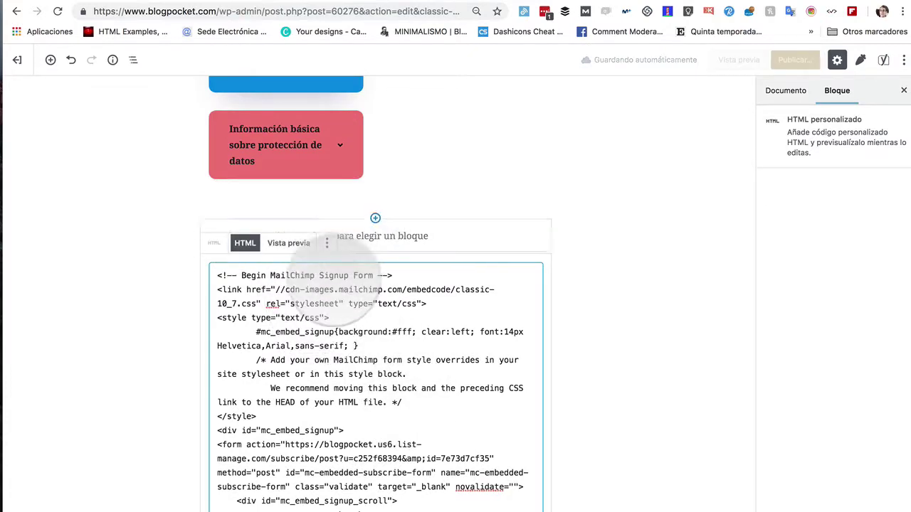
pyautogui.click(163, 352)
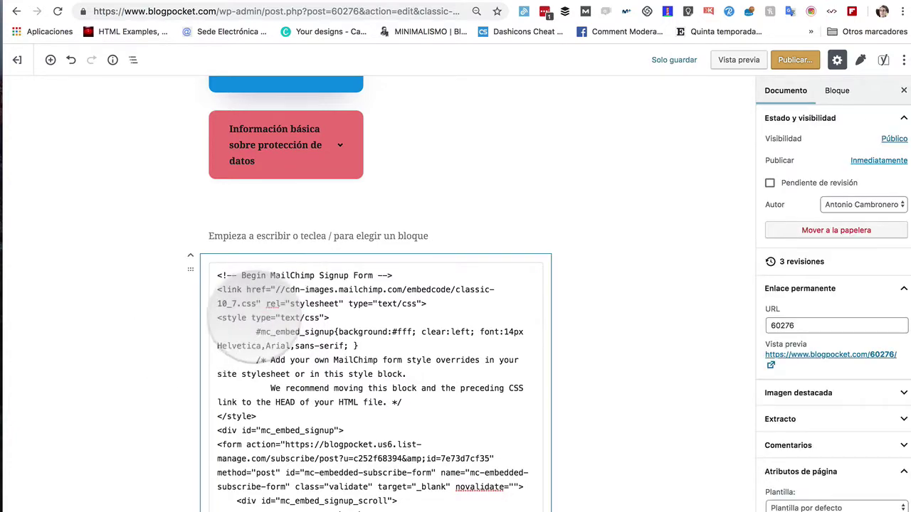
pyautogui.scroll(5, 189, 274)
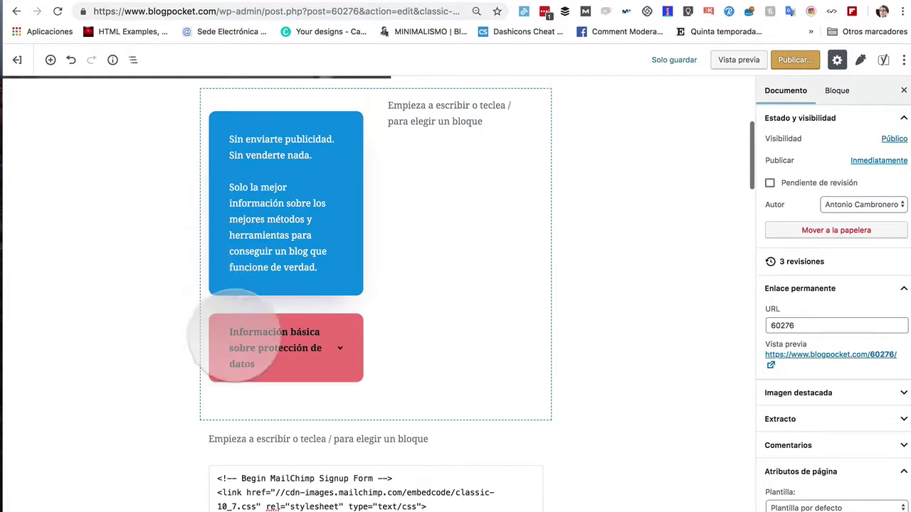
pyautogui.moveTo(190, 472); pyautogui.dragTo(377, 143)
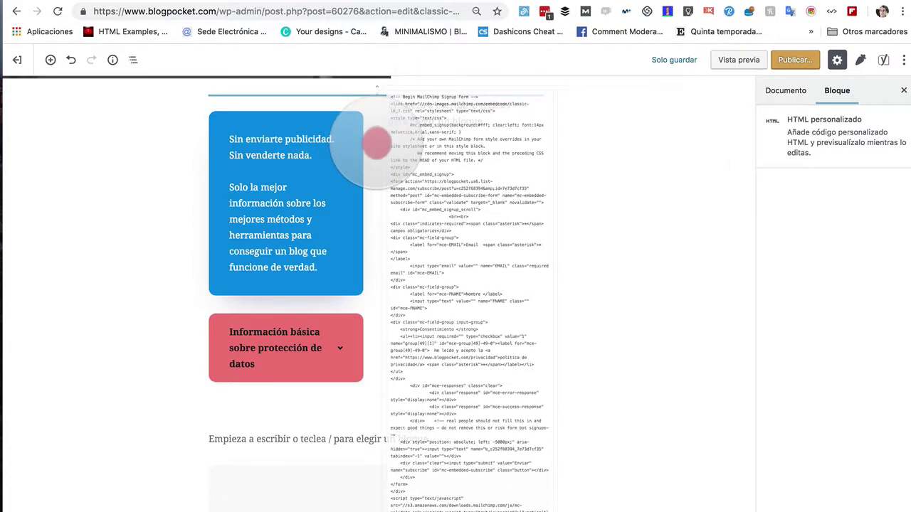
pyautogui.moveTo(376, 143); pyautogui.dragTo(439, 126)
pyautogui.scroll(-5, 366, 264)
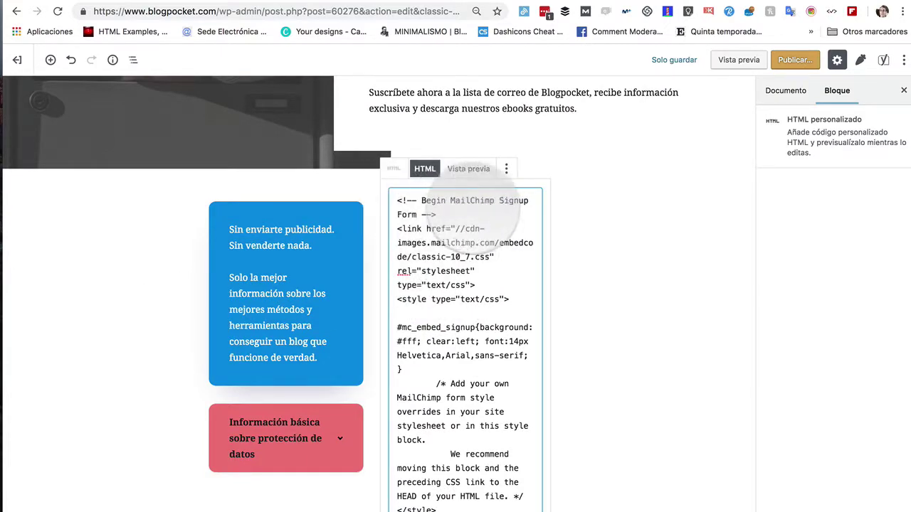
pyautogui.click(122, 313)
# Step: Open a preview of the page to examine the header, the blue notification and the signup form
pyautogui.scroll(-10, 123, 313)
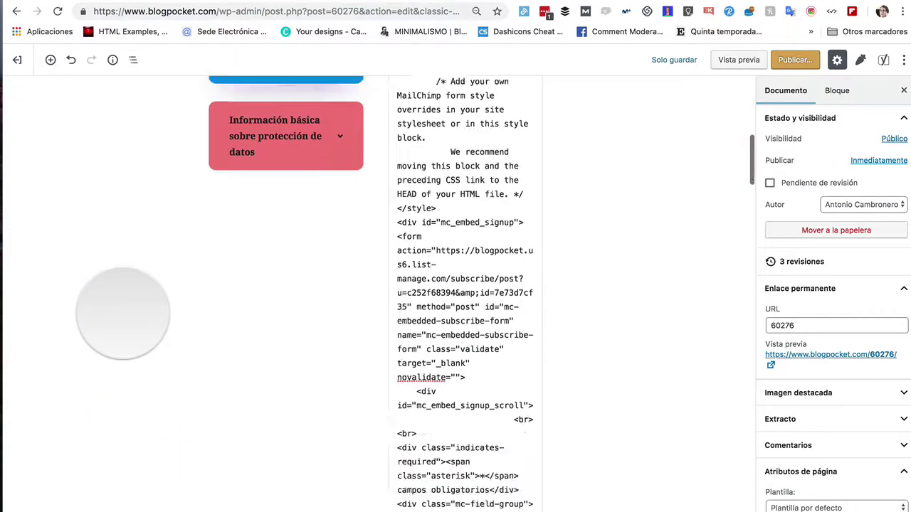
pyautogui.scroll(10, 123, 313)
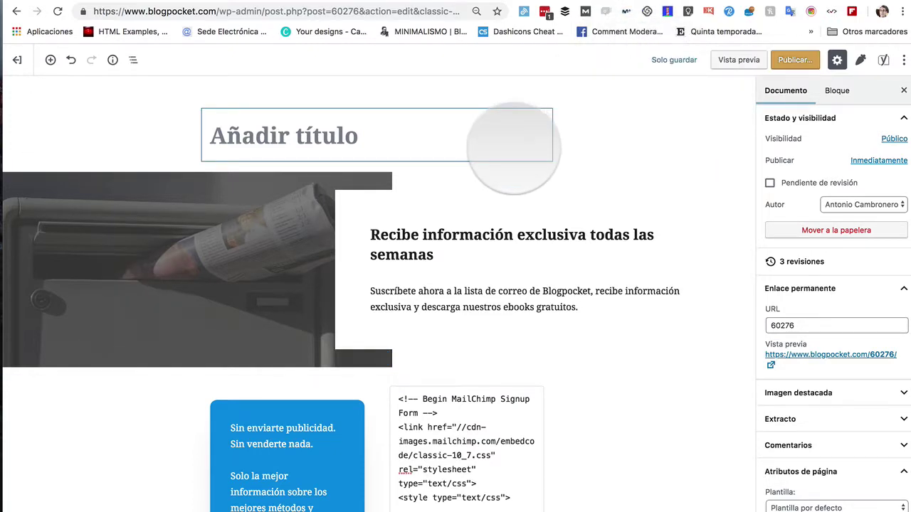
pyautogui.click(737, 62)
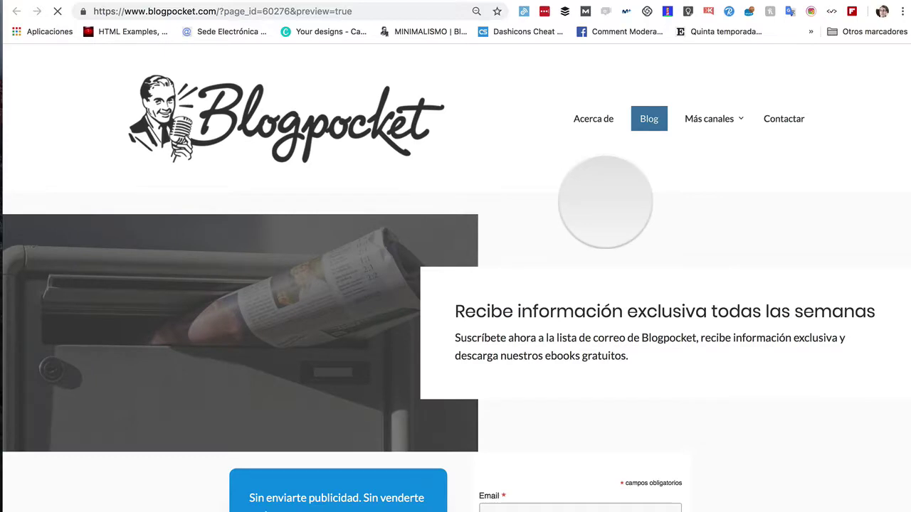
# Step: Examine the preview of the new page from the header image through the two-column row to the footer
pyautogui.scroll(-6, 605, 202)
pyautogui.scroll(-1, 605, 202)
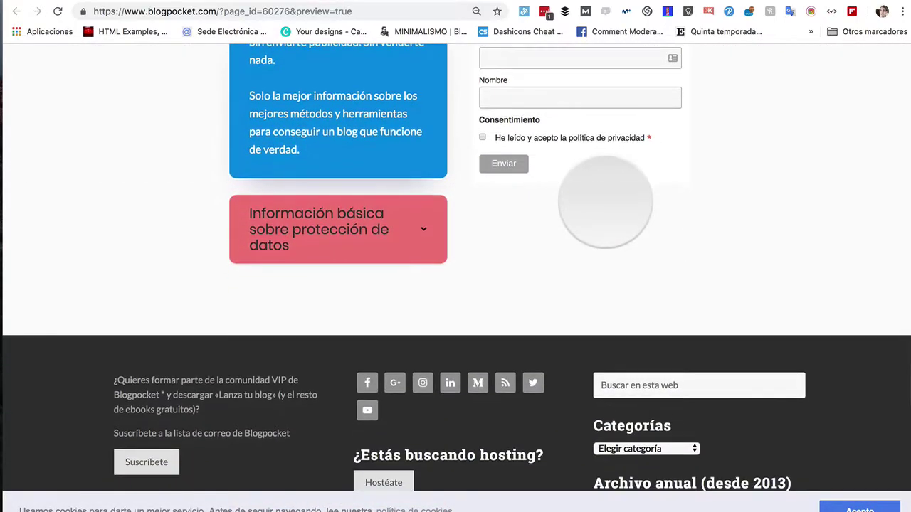
pyautogui.scroll(8, 605, 202)
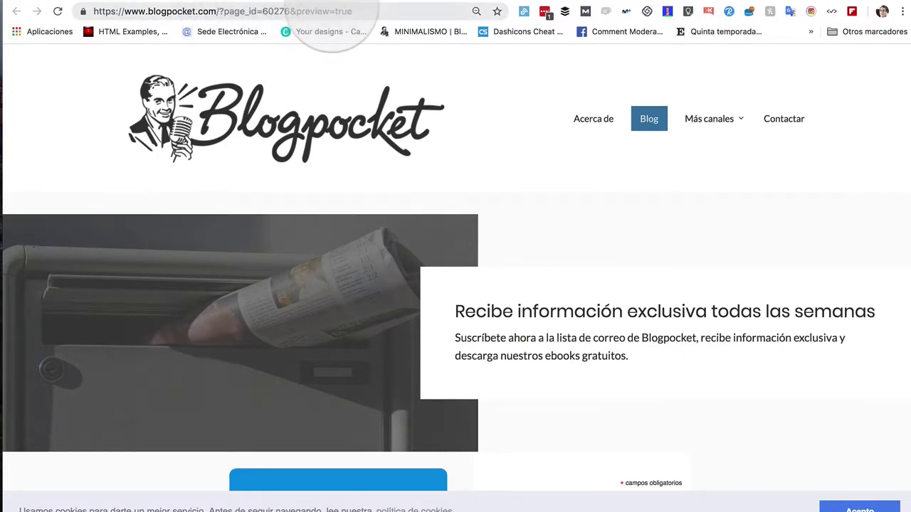
pyautogui.scroll(-2, 335, 192)
pyautogui.scroll(-3, 381, 220)
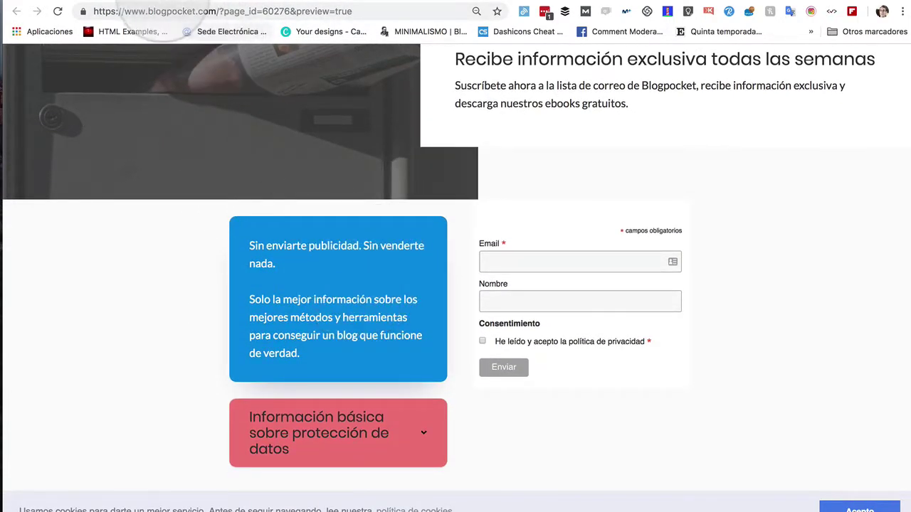
# Step: Compare the two-column section of the original newsletter page with the same section in the new page's preview
pyautogui.press('super+r')
pyautogui.scroll(-5, 335, 274)
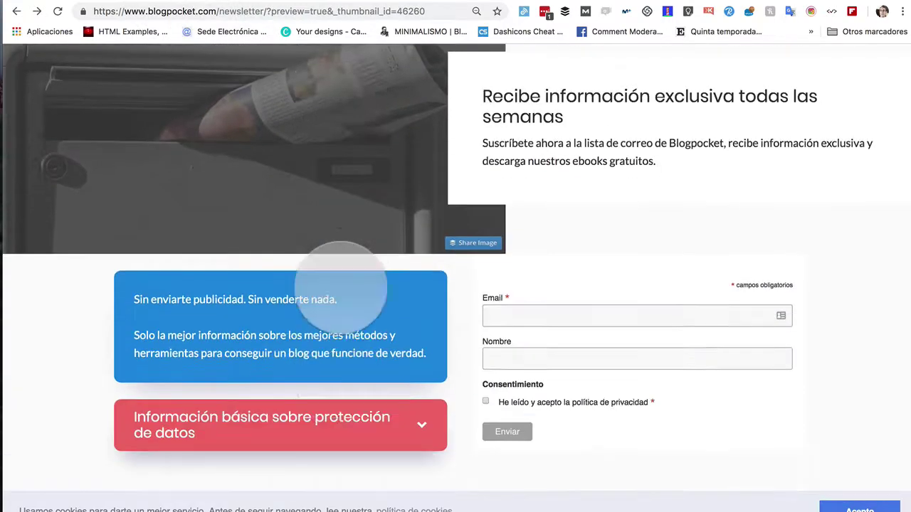
pyautogui.press('super+r')
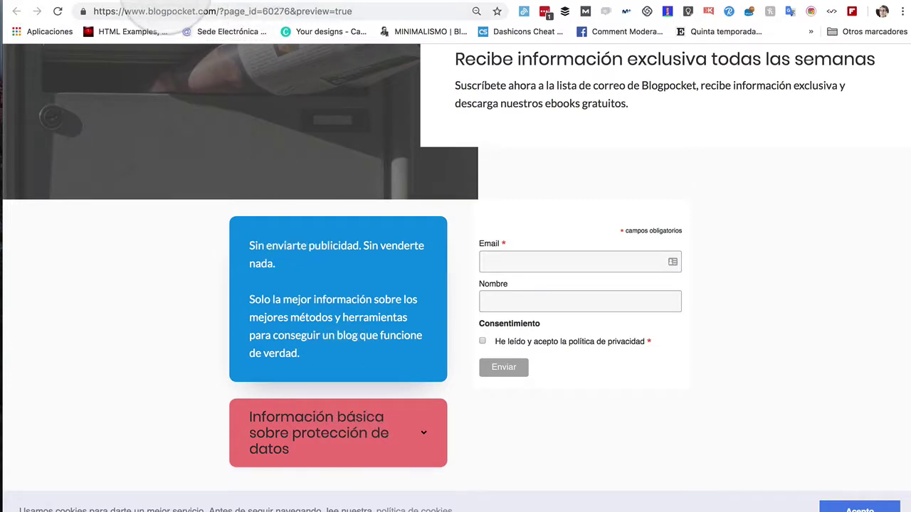
pyautogui.click(210, 2)
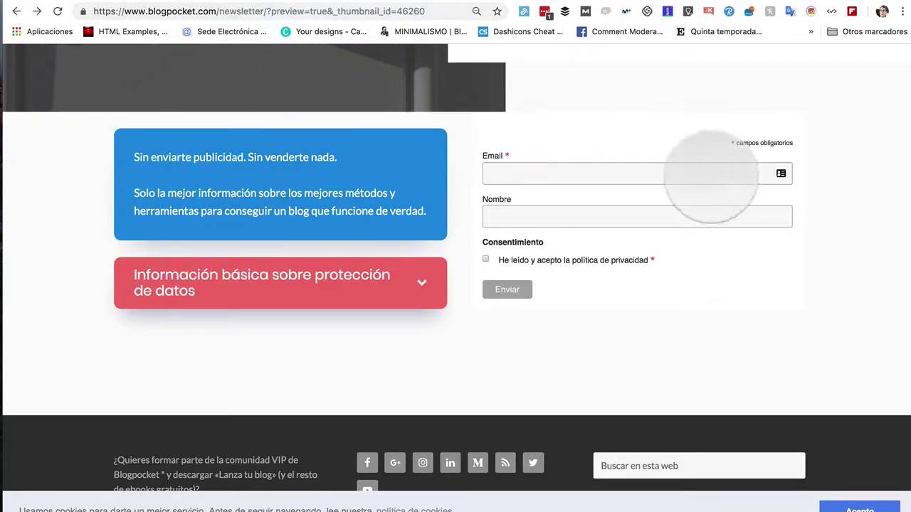
pyautogui.click(143, 2)
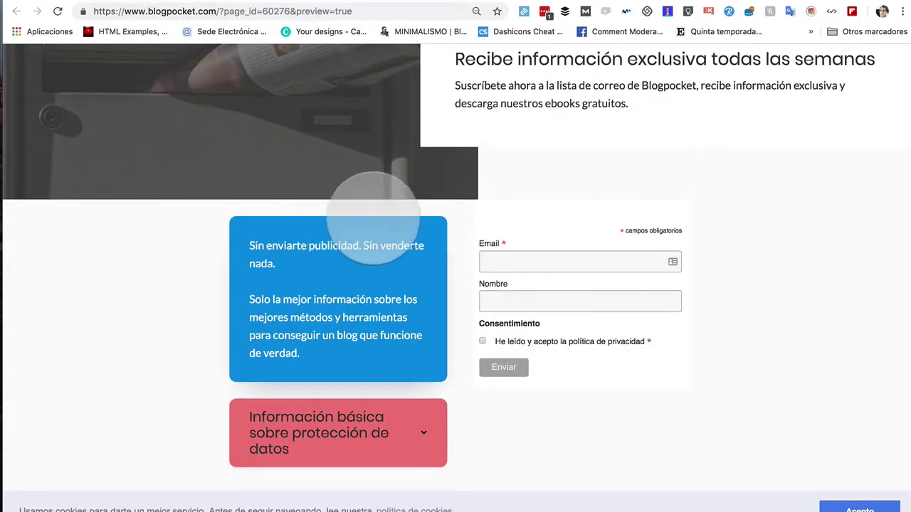
# Step: Test the "Información básica sobre protección de datos" accordion in the preview by expanding it, viewing its text and collapsing it
pyautogui.scroll(-3, 284, 292)
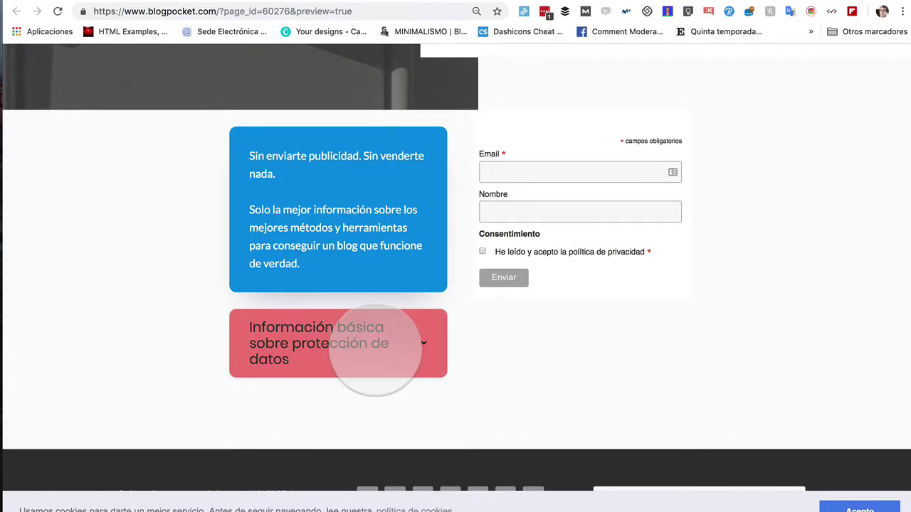
pyautogui.click(409, 346)
pyautogui.scroll(-3, 409, 346)
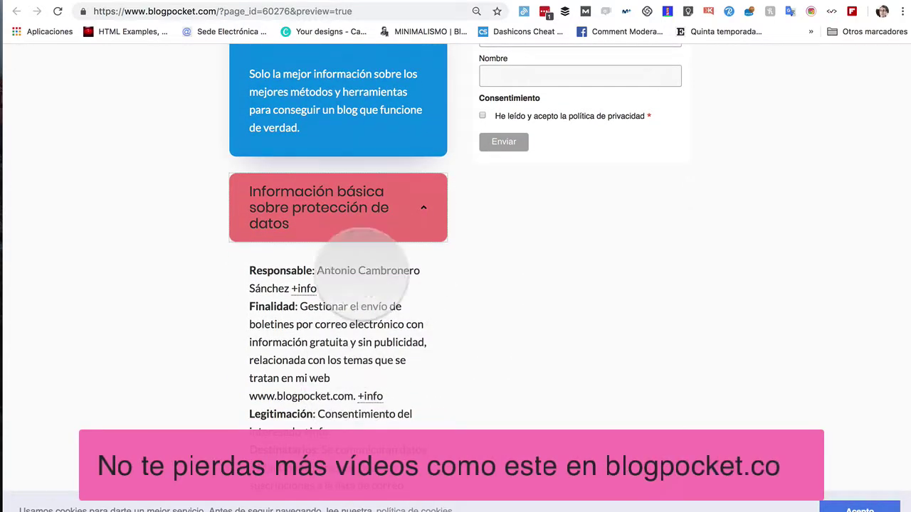
pyautogui.click(363, 202)
pyautogui.scroll(5, 427, 206)
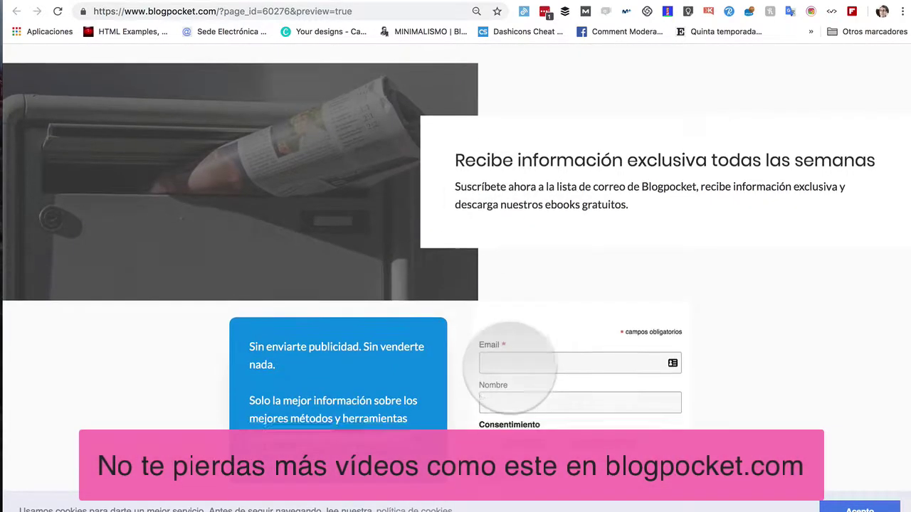
# Step: Submit the signup form with its fields empty in the preview to check the validation of the required fields
pyautogui.scroll(-2, 505, 349)
pyautogui.click(504, 356)
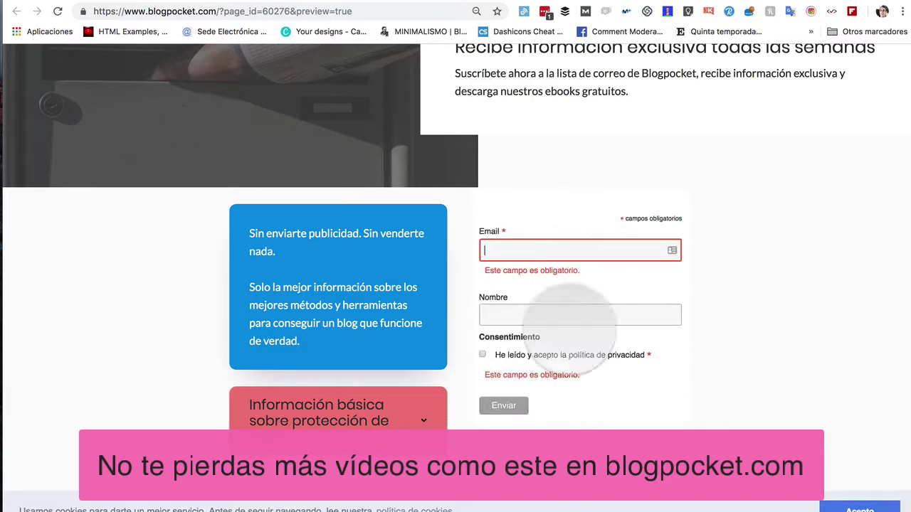
pyautogui.scroll(3, 540, 413)
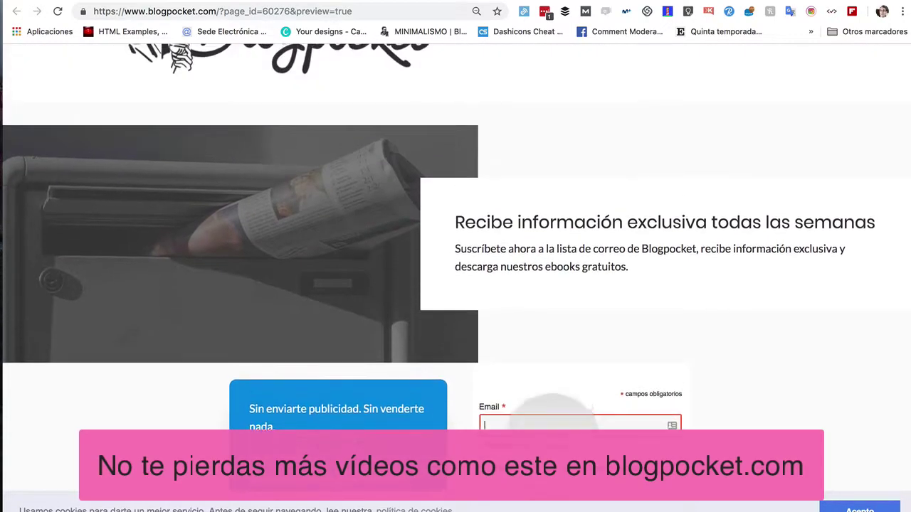
# Step: Return to the original newsletter page and view its header image, blue notification and signup form
pyautogui.click(442, 236)
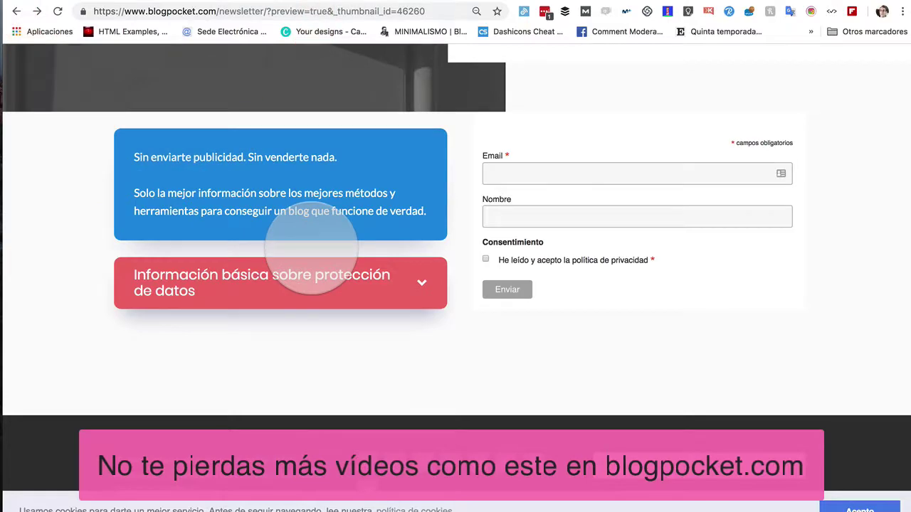
pyautogui.scroll(3, 311, 249)
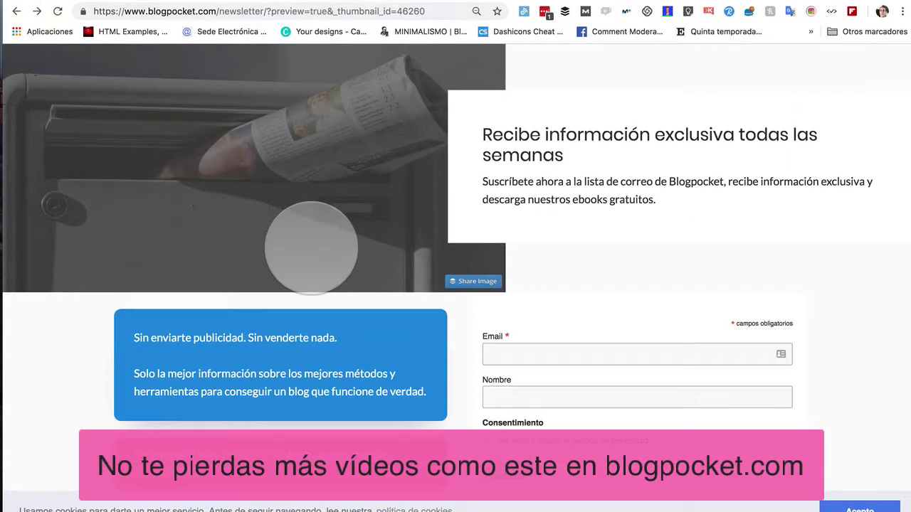
pyautogui.scroll(-1, 314, 288)
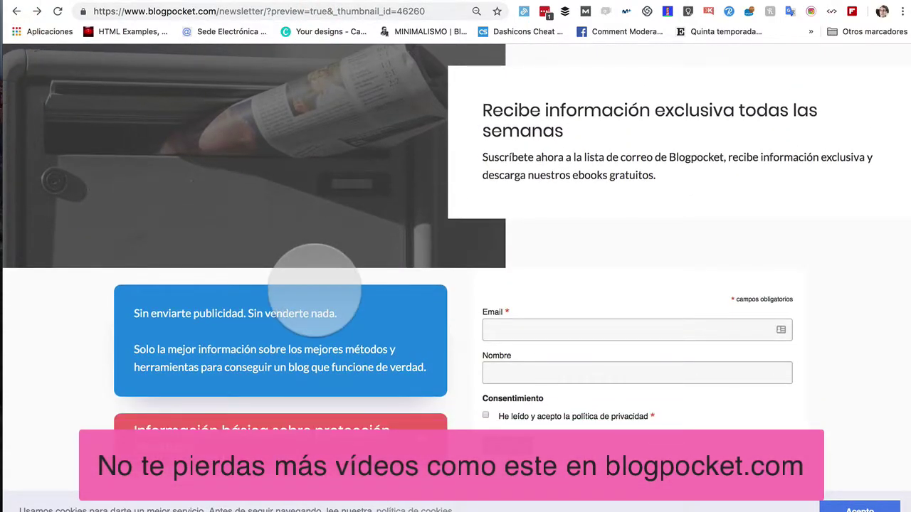